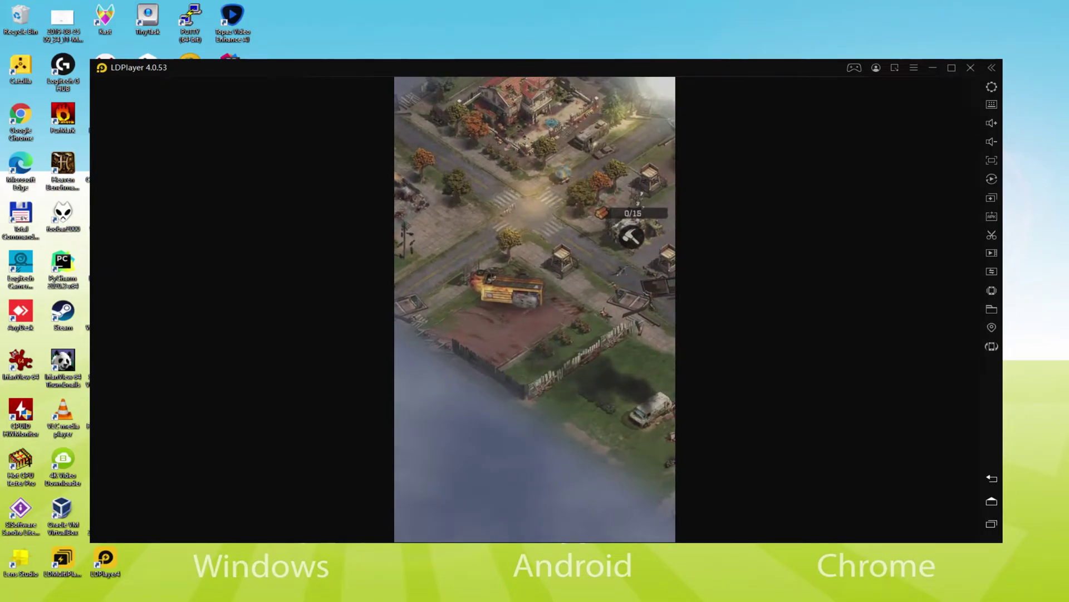
left_click(585, 440)
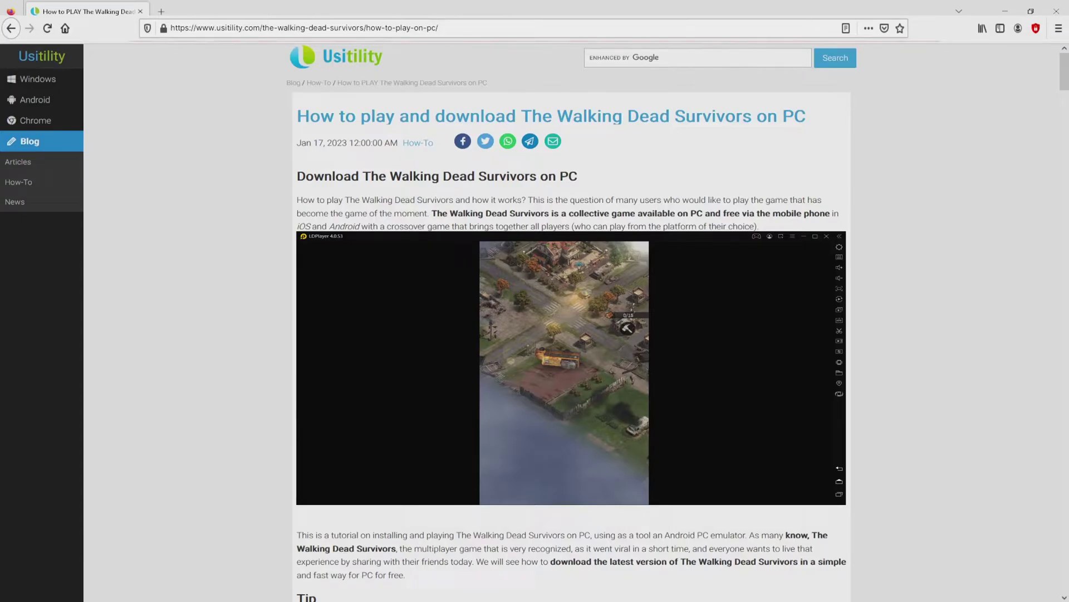
Step: Follow the article's PC download link to the LDPlayer page for The Walking Dead: Survivors, review it and download the installer
scroll(569, 324, "down", 4)
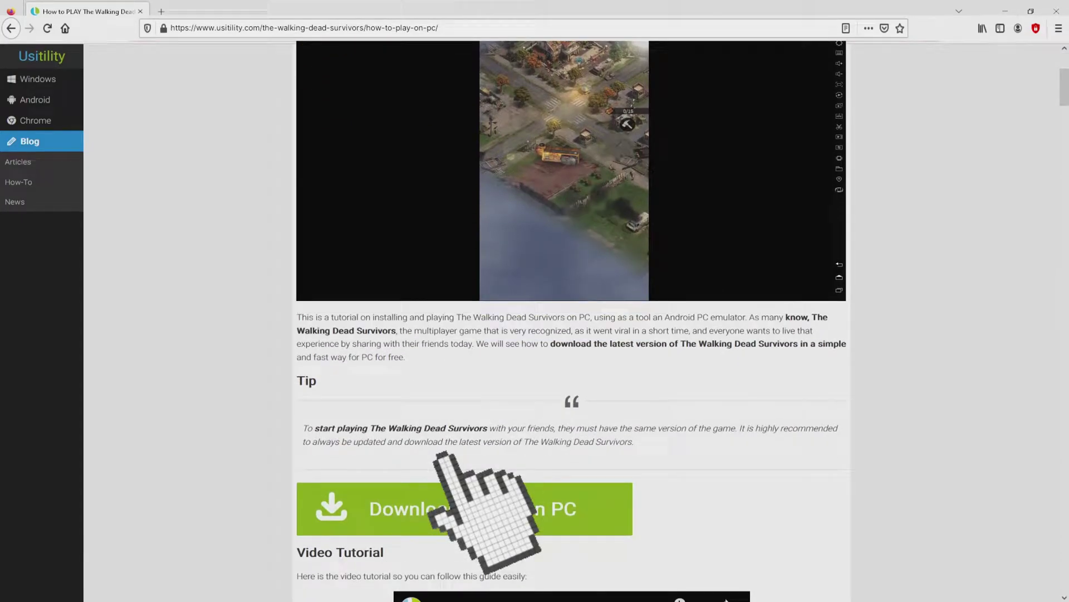
left_click(462, 508)
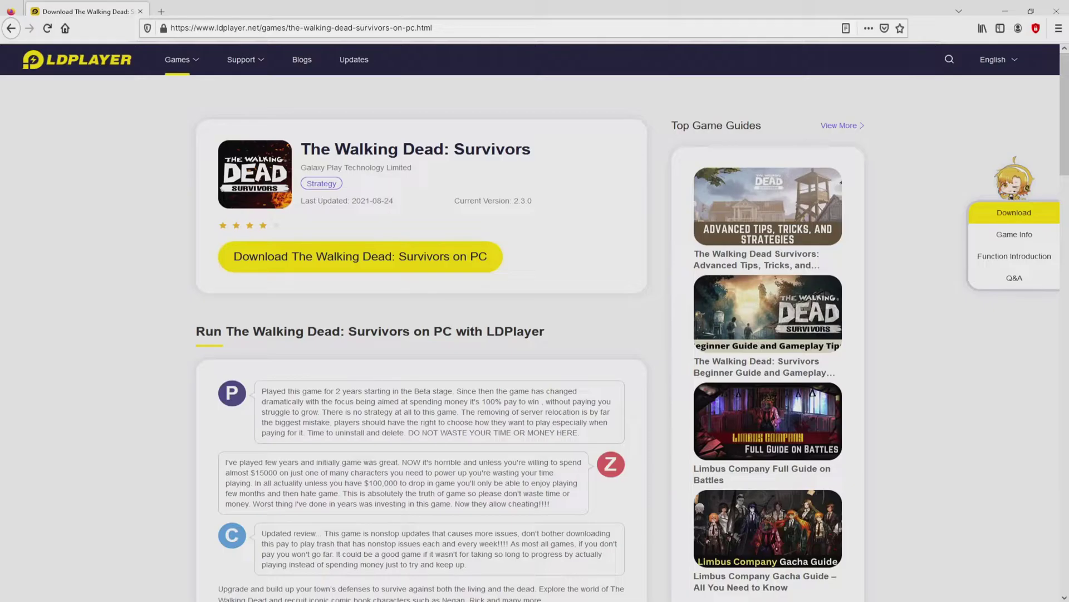
scroll(421, 335, "down", 14)
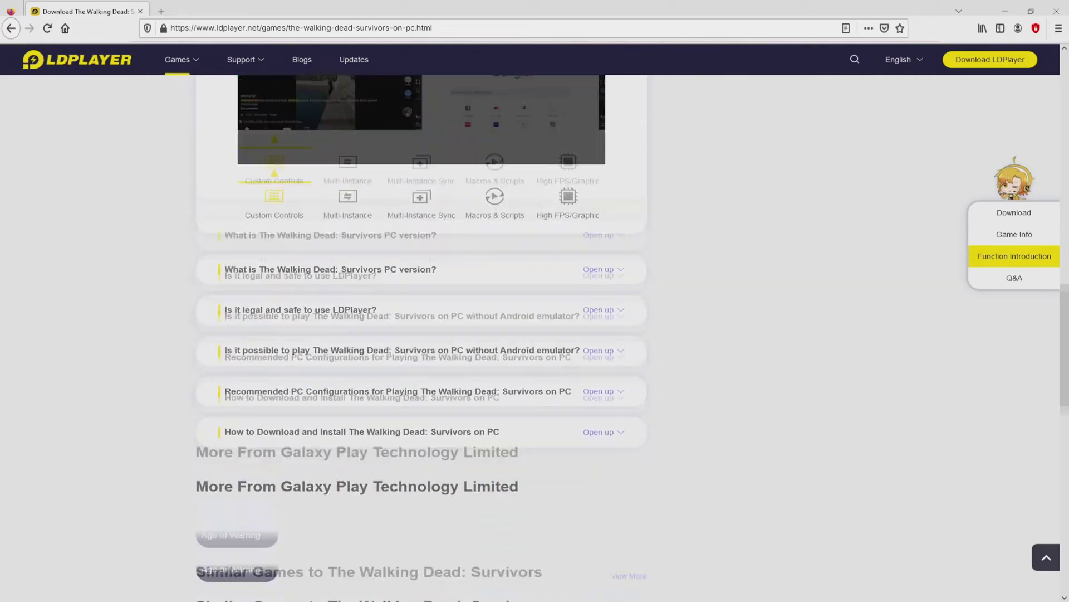
scroll(421, 334, "up", 6)
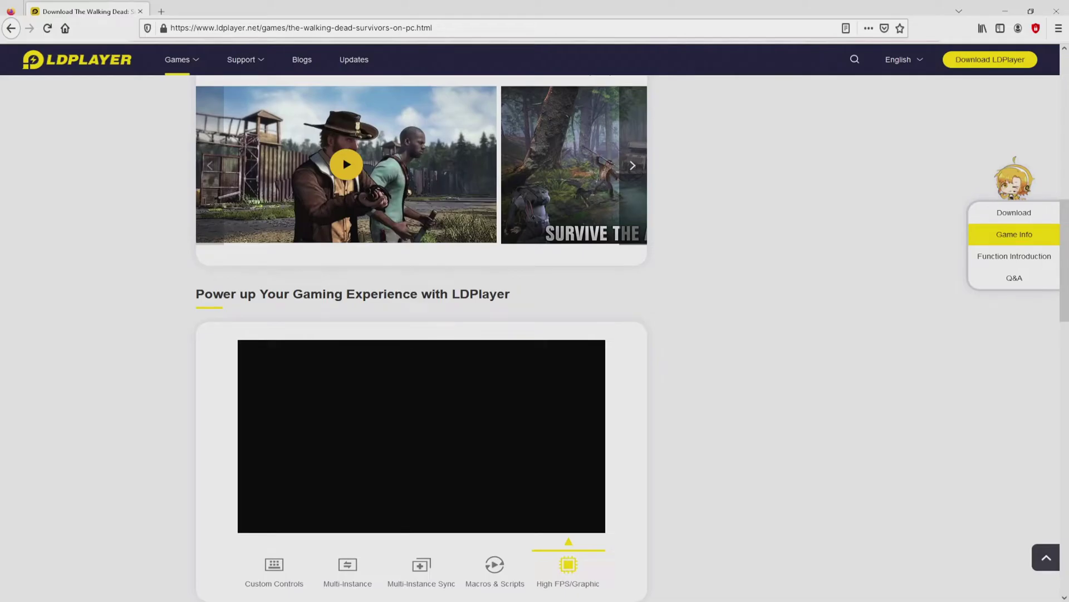
key("Home")
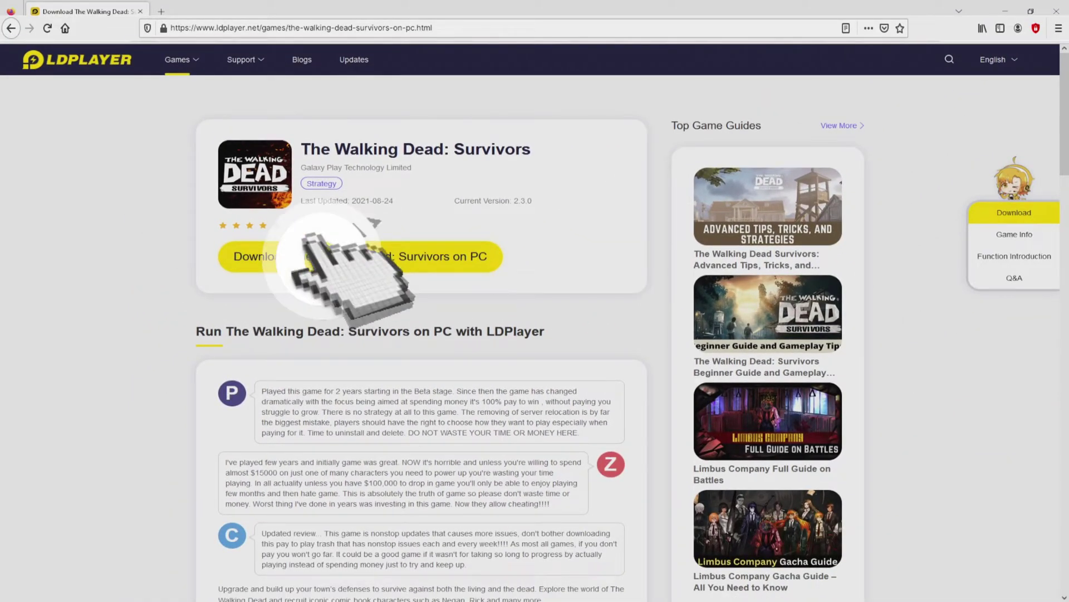
left_click(320, 255)
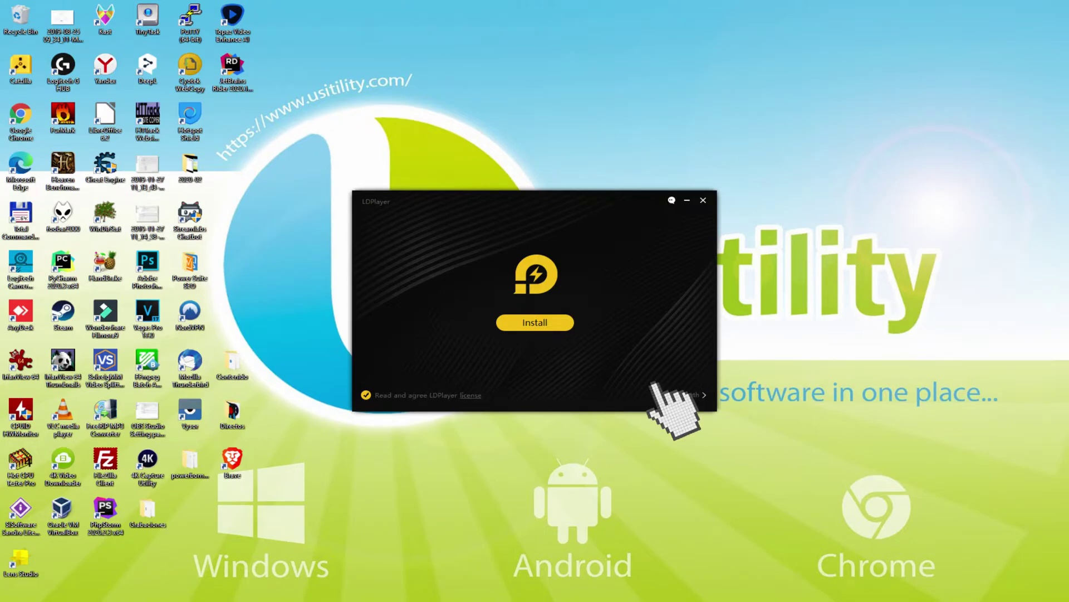
Step: Check the LDPlayer install path, start the installation and reject the Avast Free Antivirus and McAfee WebAdvisor offers
left_click(688, 394)
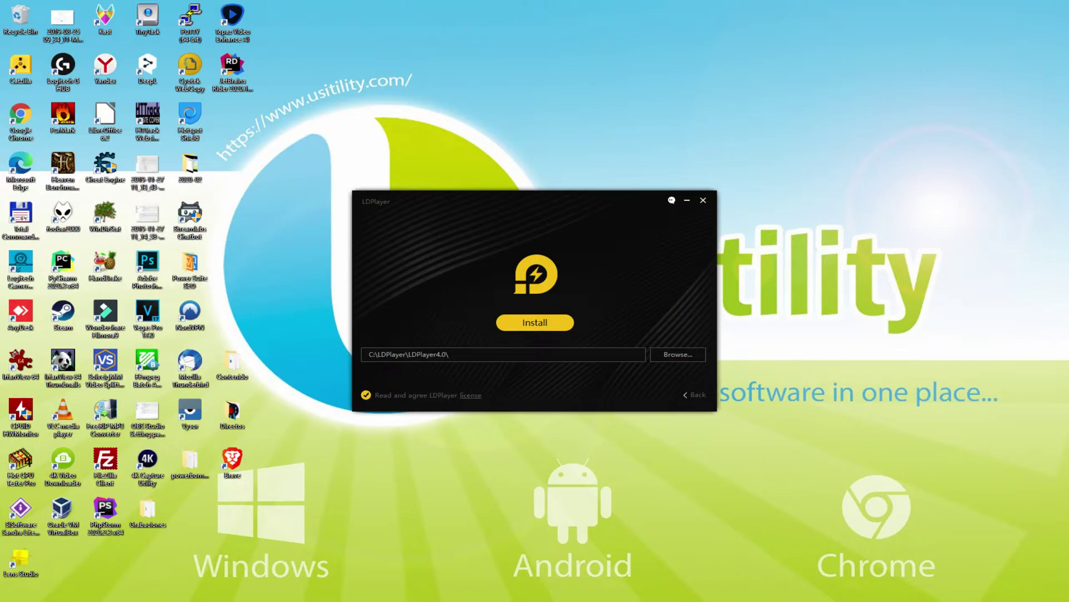
left_click(688, 394)
left_click(530, 319)
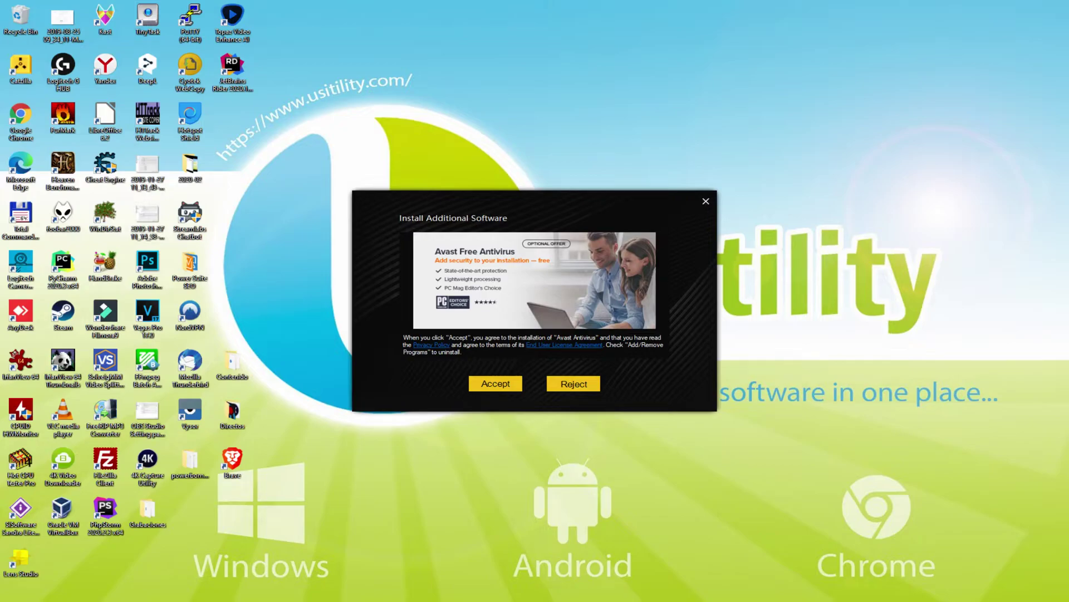
left_click(573, 383)
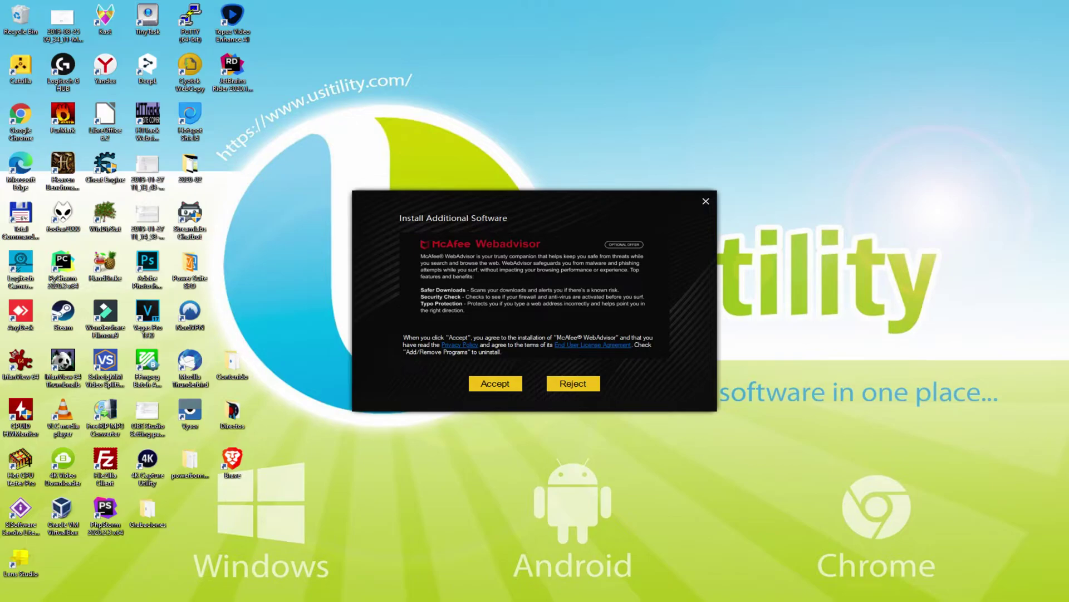
left_click(573, 383)
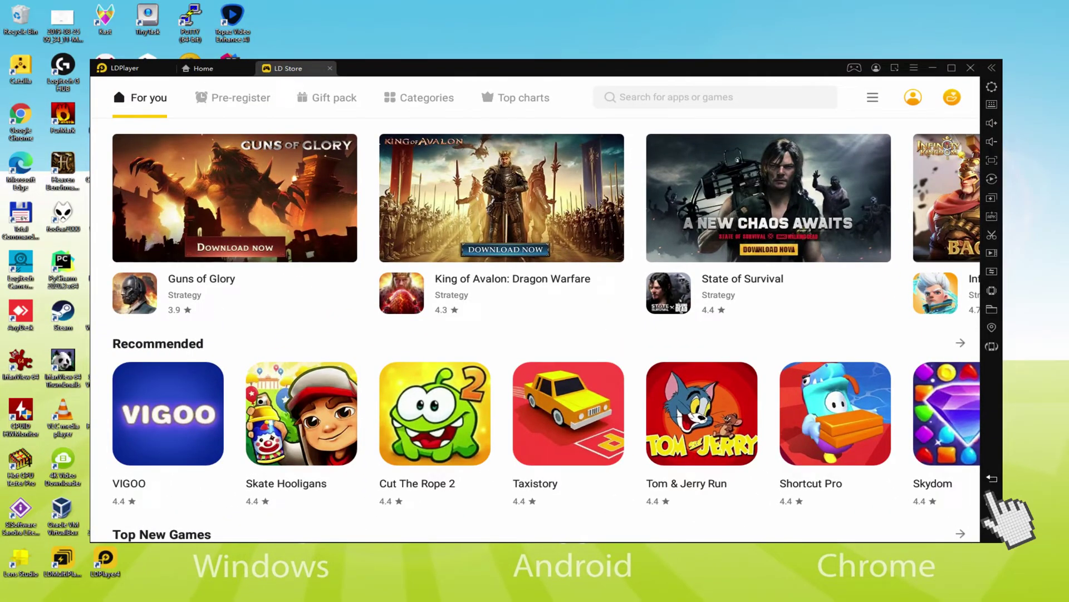
Step: Go to the emulator's home screen and open the Play Store from the System Apps folder
left_click(991, 502)
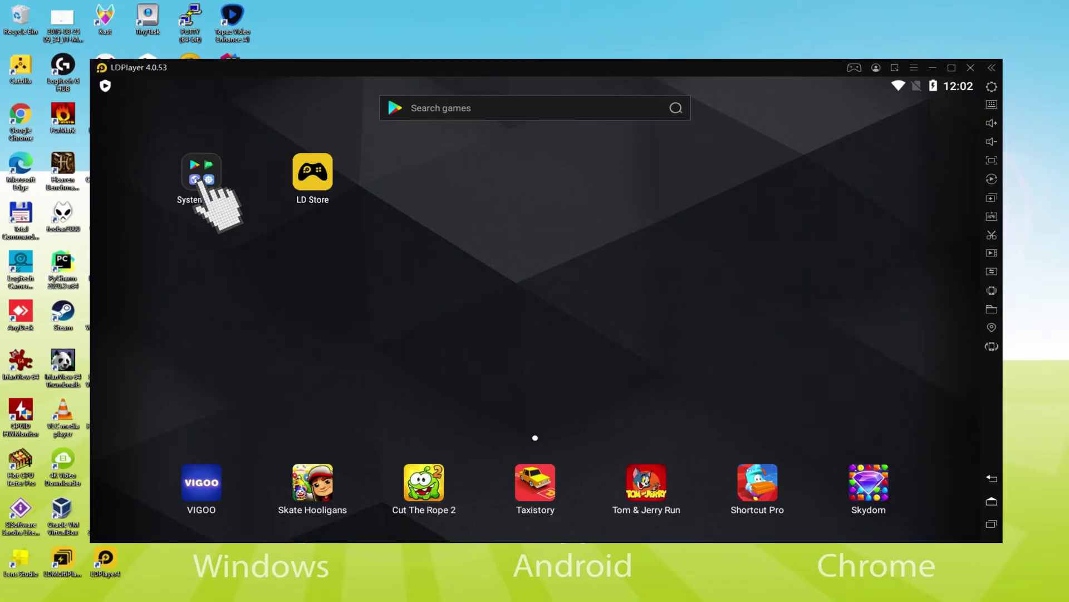
left_click(341, 142)
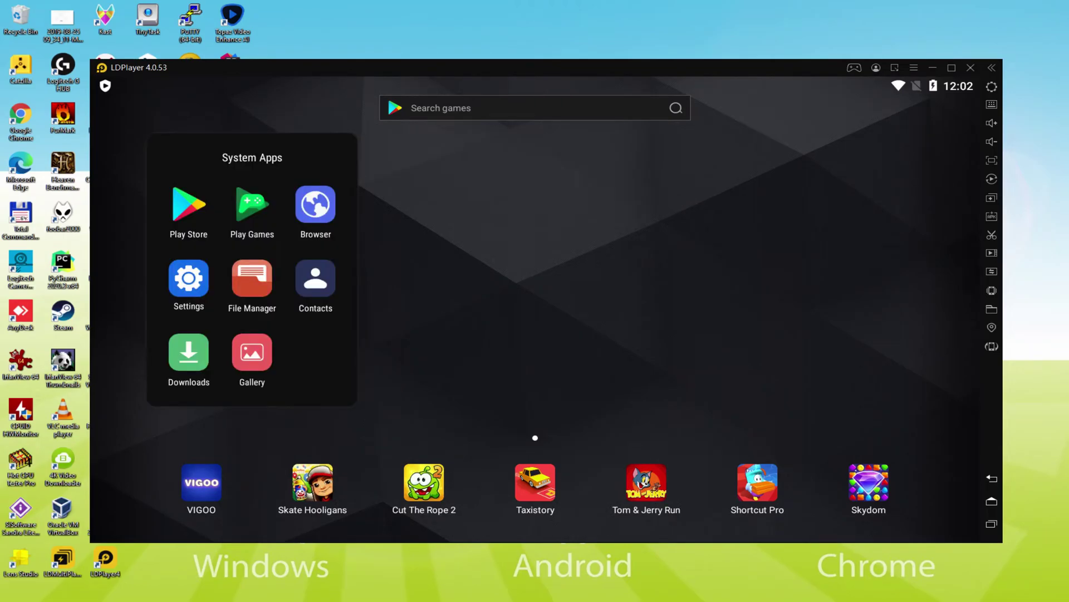
left_click(189, 207)
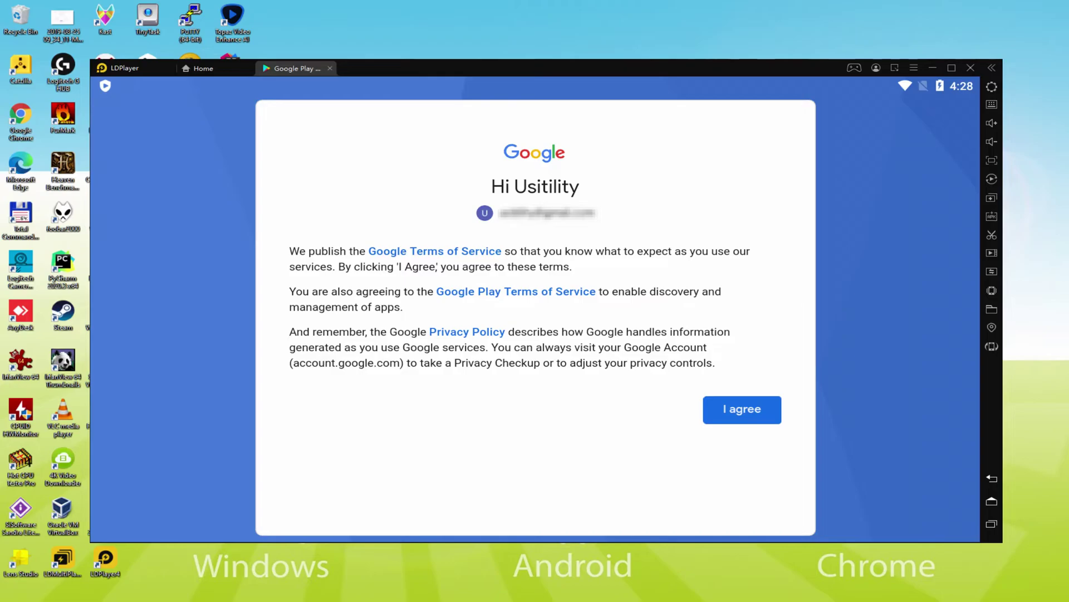
Step: Agree to the Google terms of service, turn off backup to Google Drive and accept the Google services settings
left_click(735, 415)
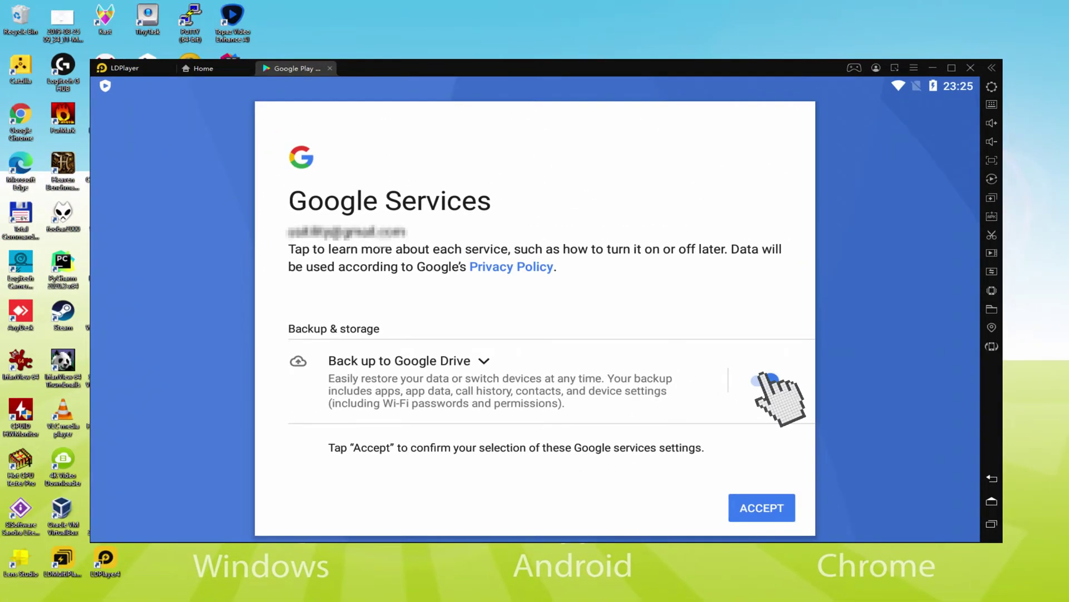
left_click(765, 380)
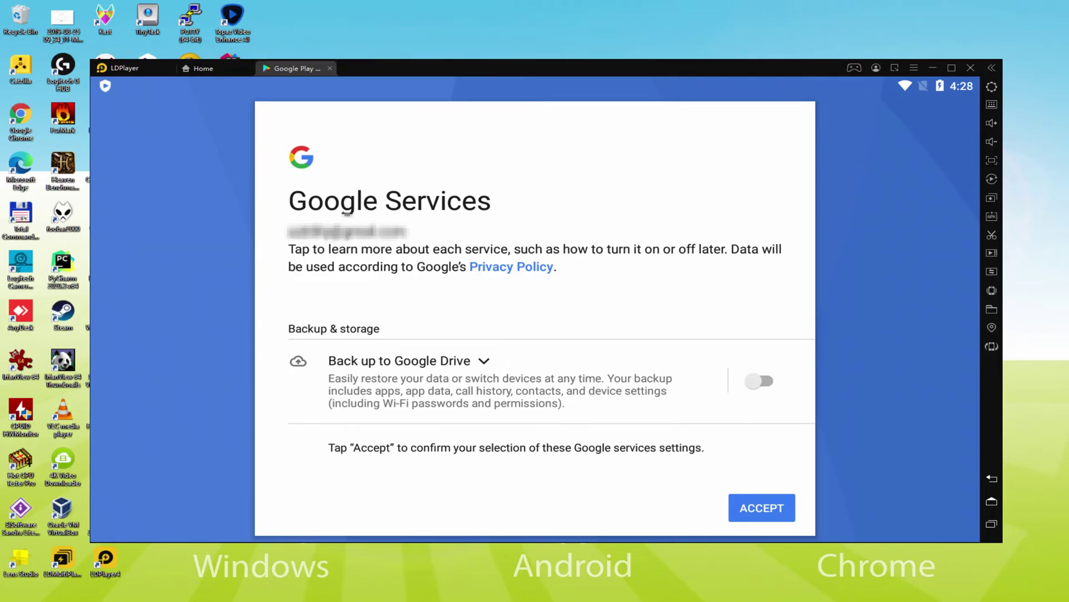
left_click(761, 504)
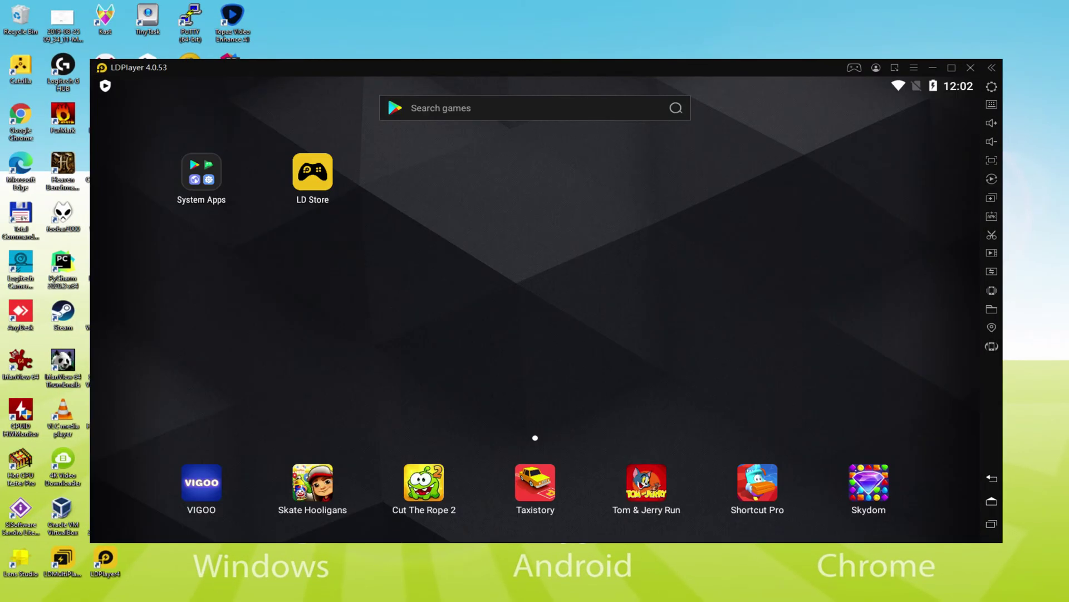
Step: Search the Play Store for "the walking dead survivors" and install The Walking Dead: Survivors
left_click(203, 187)
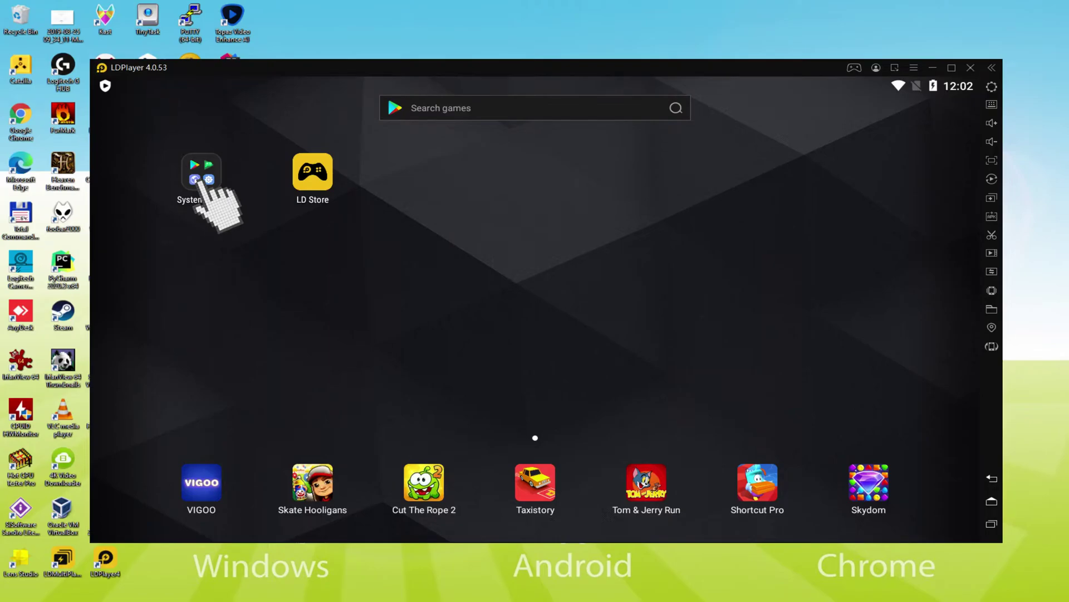
left_click(189, 205)
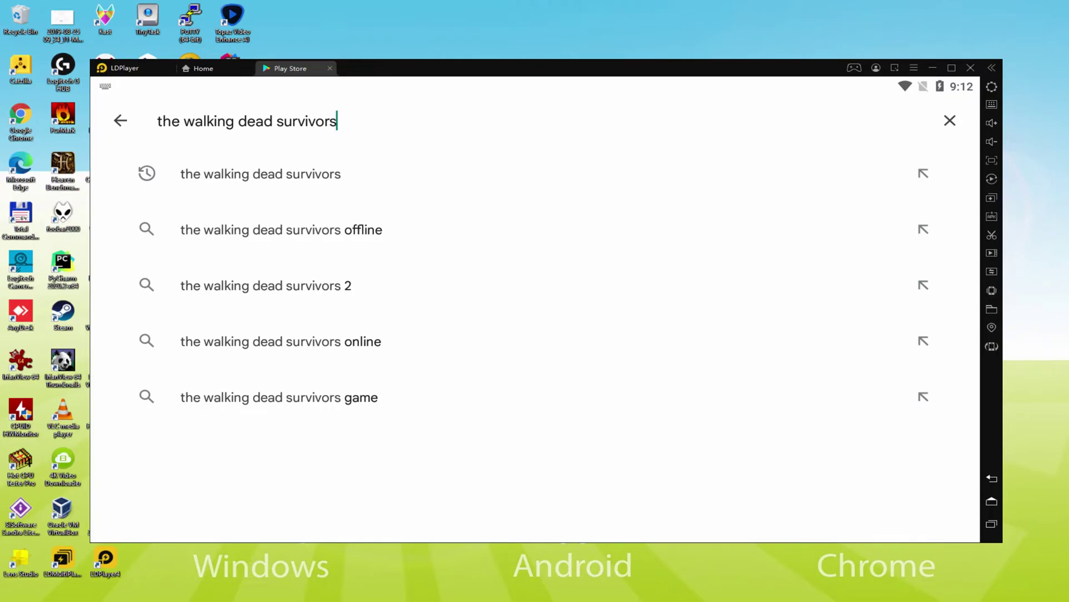
left_click(223, 165)
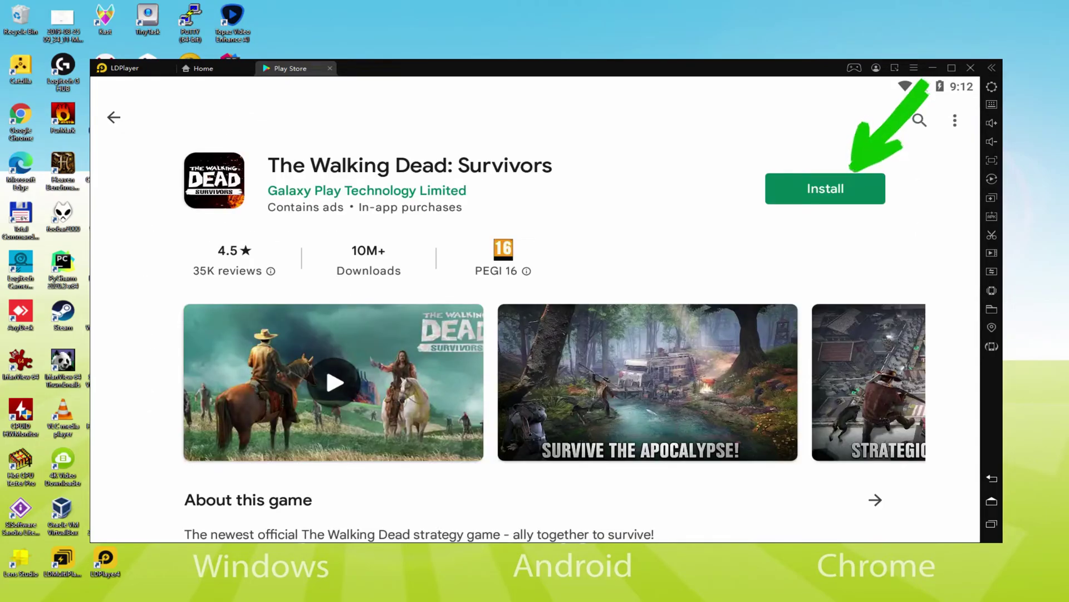
left_click(851, 184)
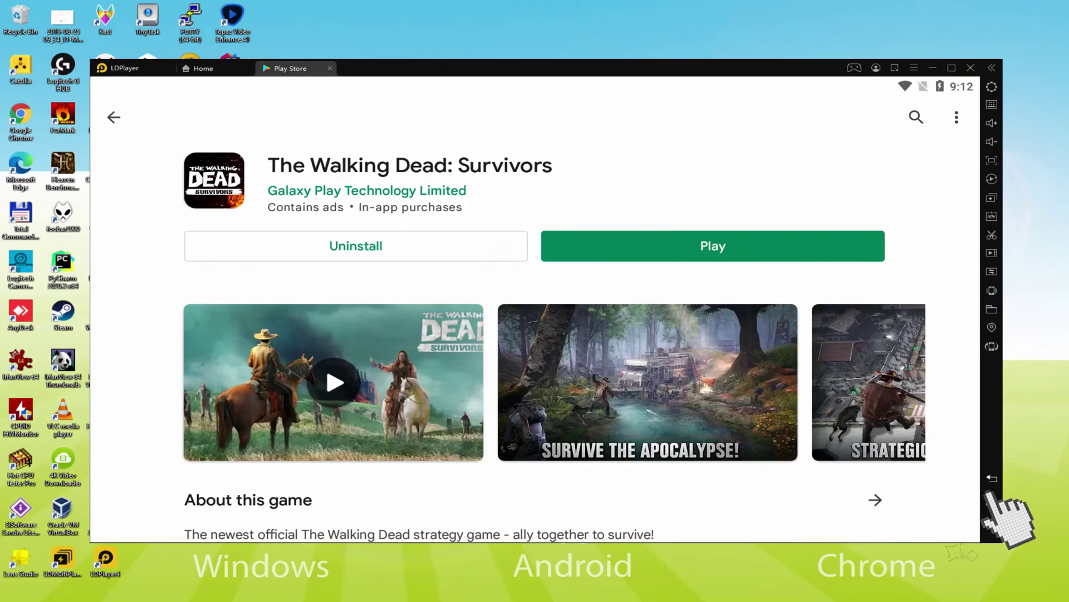
Step: Launch The Walking Dead: Survivors from the emulator's home screen and assign the first survivor to a defense tower
left_click(992, 501)
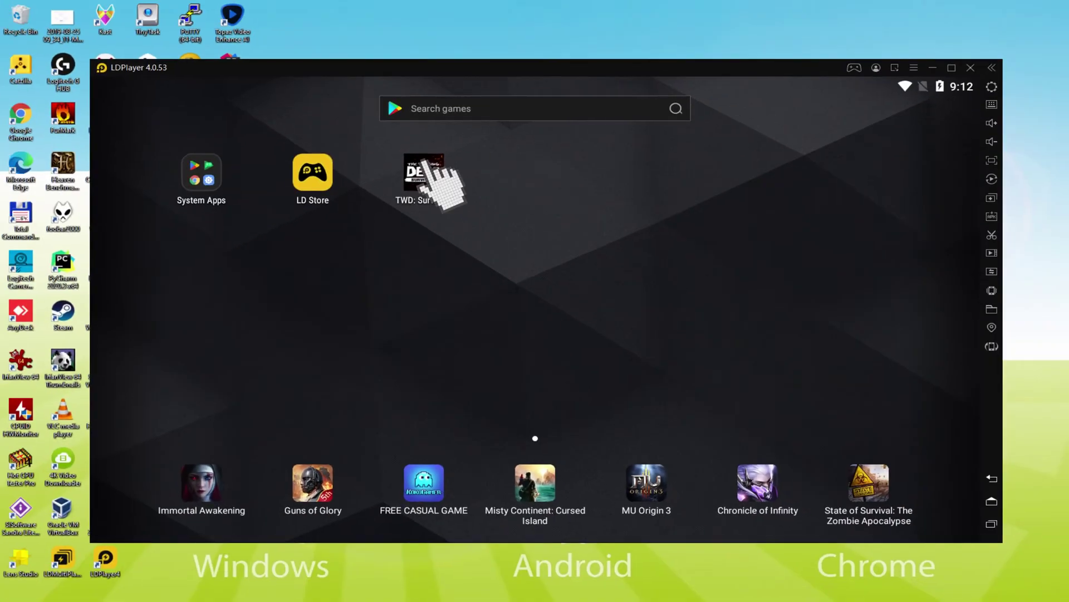
left_click(424, 171)
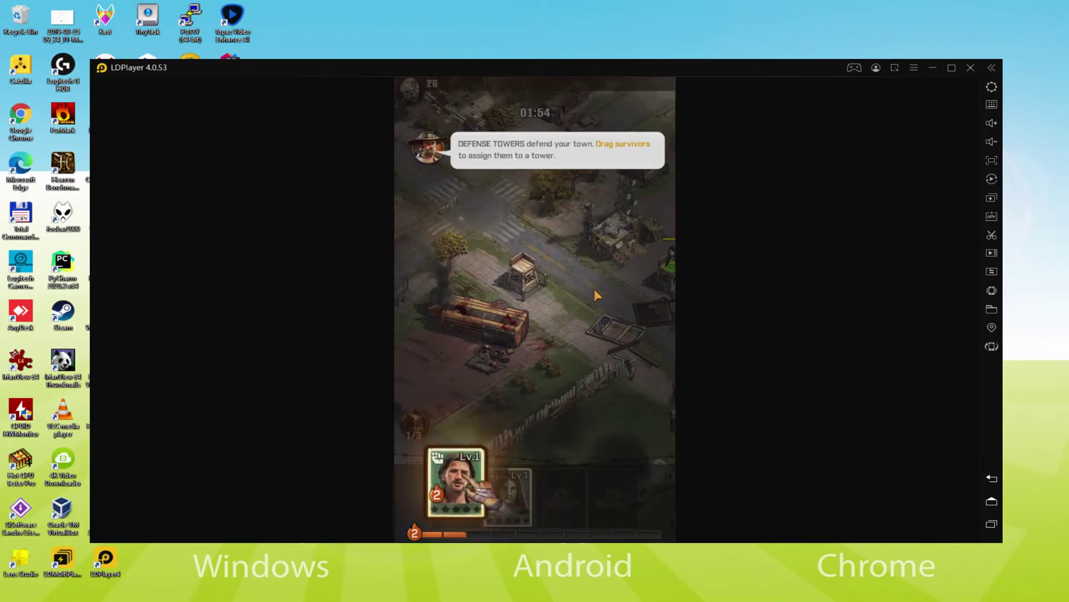
left_click_drag(456, 482, 585, 295)
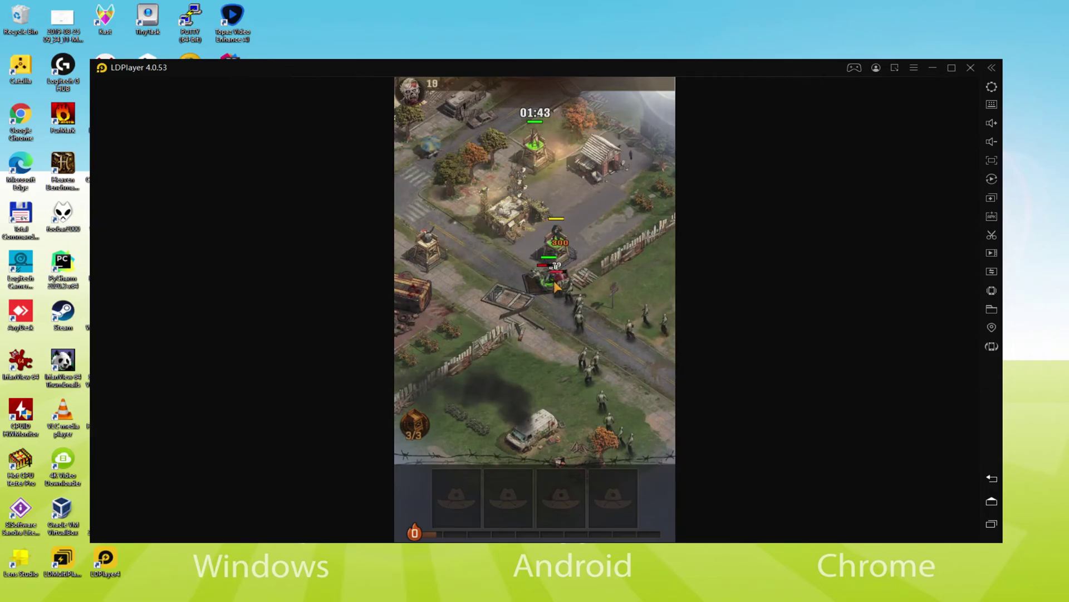
Step: Use the Dynamite card against the zombies at the barricade and switch the emulator to full screen
left_click(433, 242)
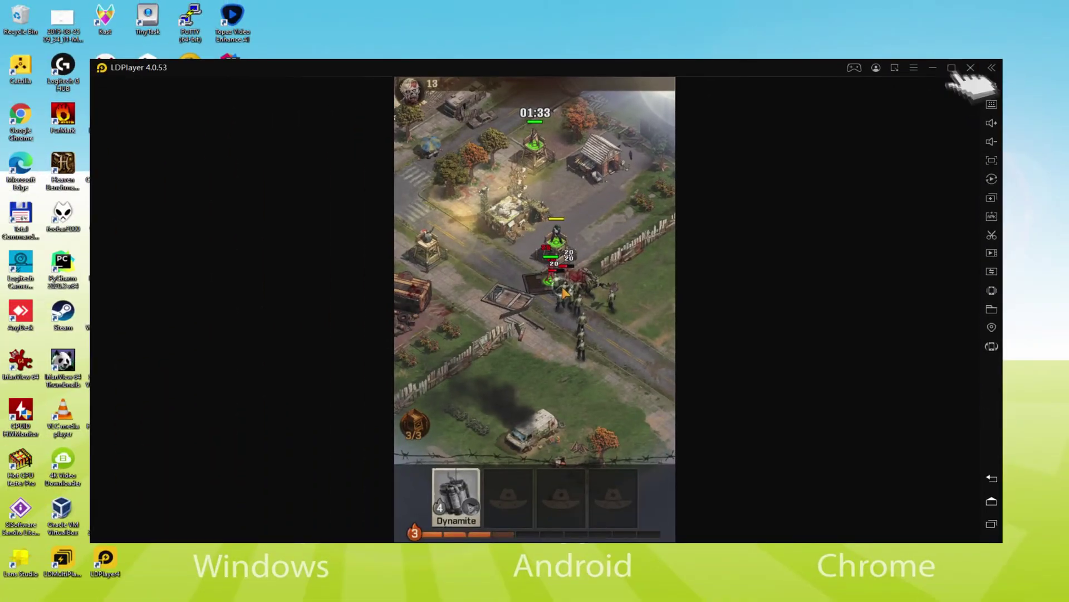
left_click(949, 68)
left_click_drag(429, 521, 548, 301)
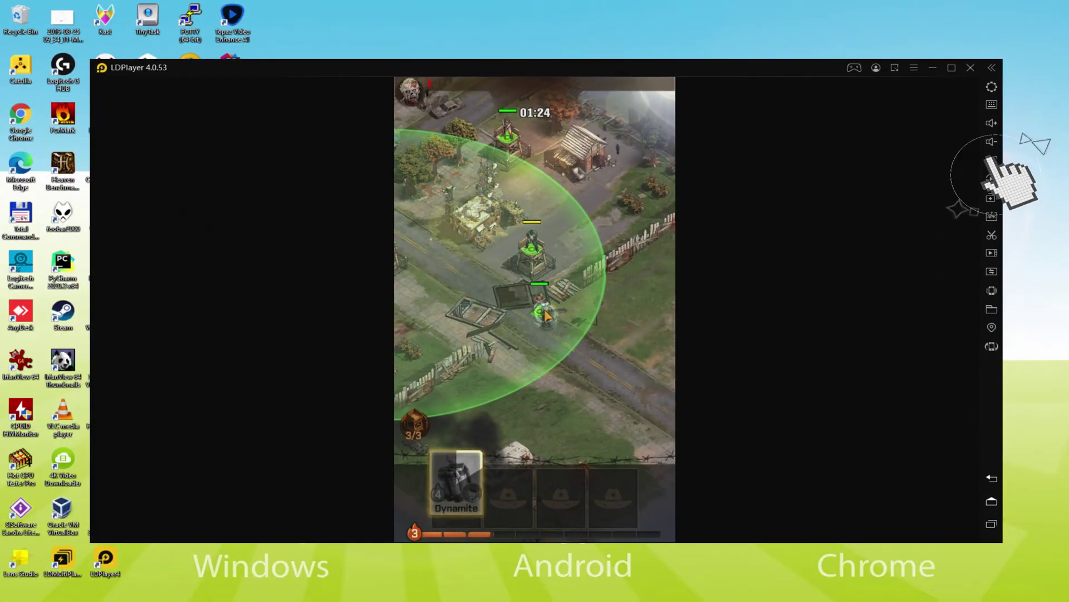
left_click(888, 92)
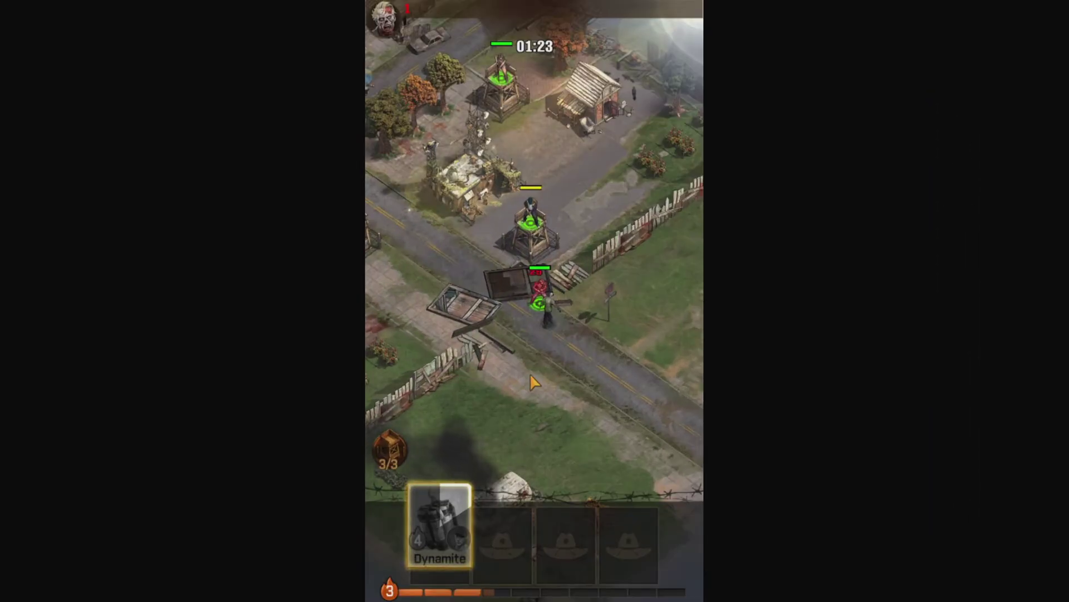
left_click(545, 307)
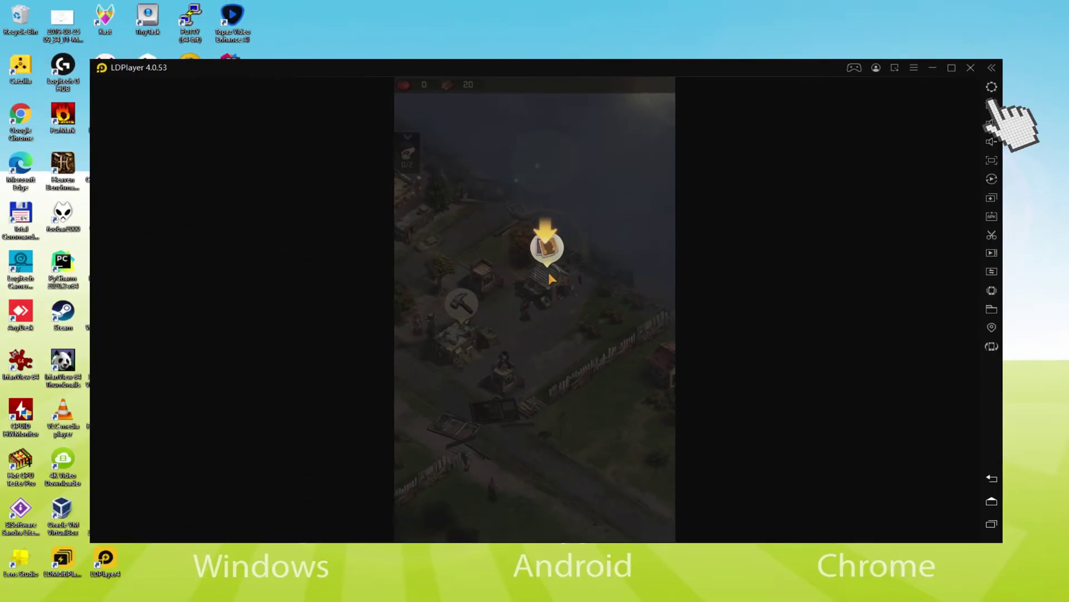
Step: Open the survivor assignment for the Worker's Cabin, and view the emulator's keyboard mapping settings without changing them
left_click(548, 256)
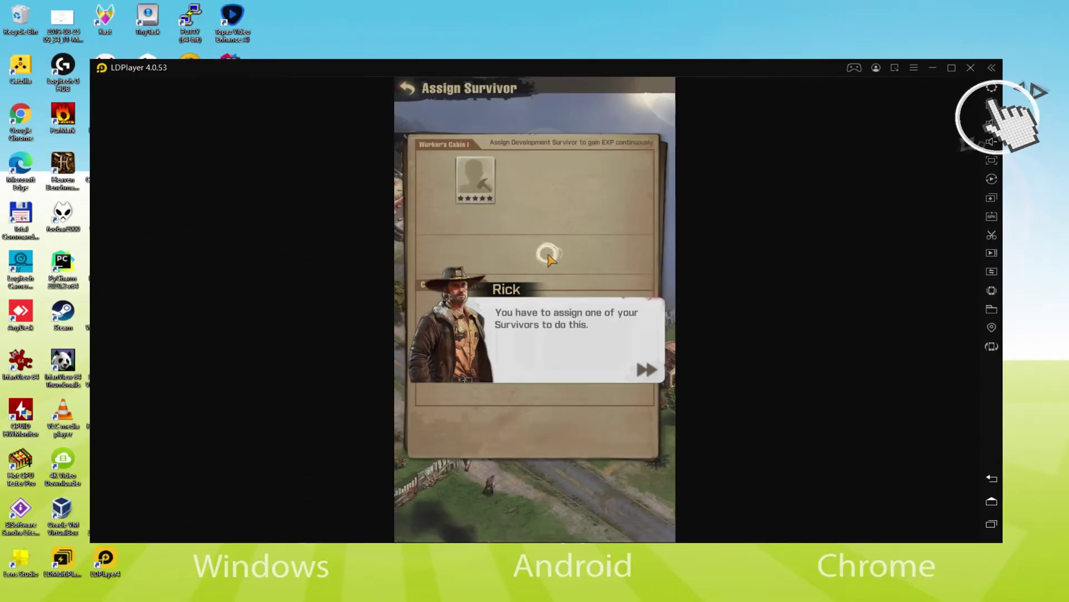
key("ctrl+shift+k")
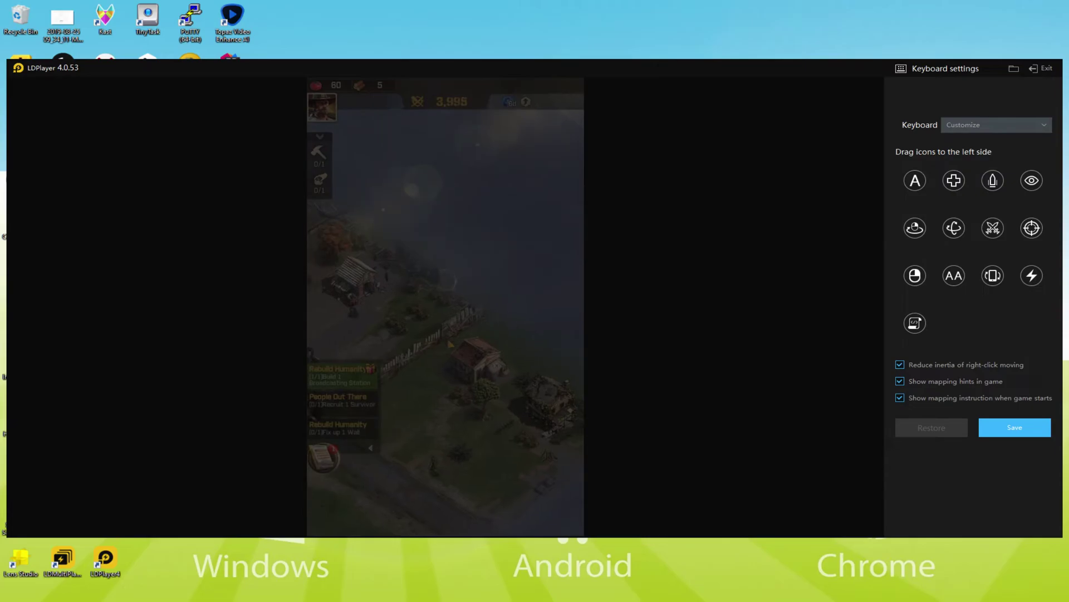
left_click(1040, 69)
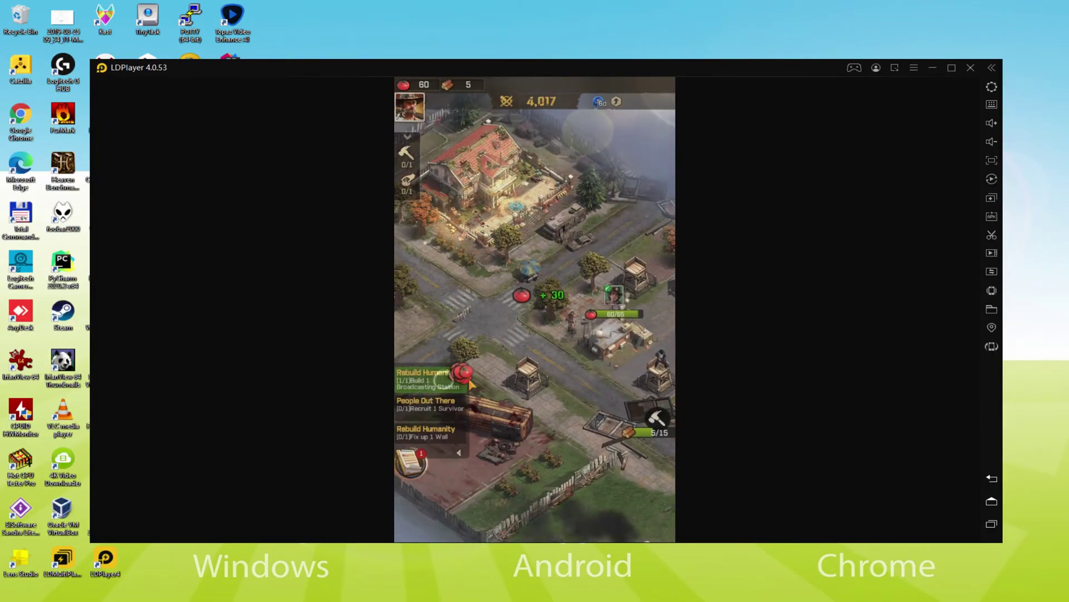
Step: Collect the food and wood produced in the town and play through the survivor recruitment
left_click(471, 384)
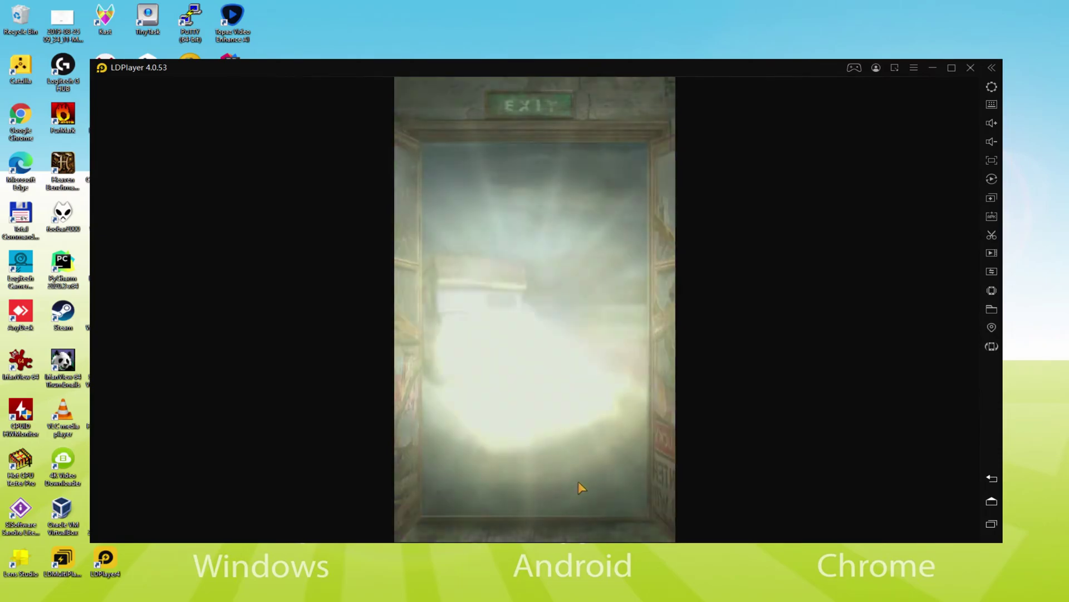
left_click(549, 508)
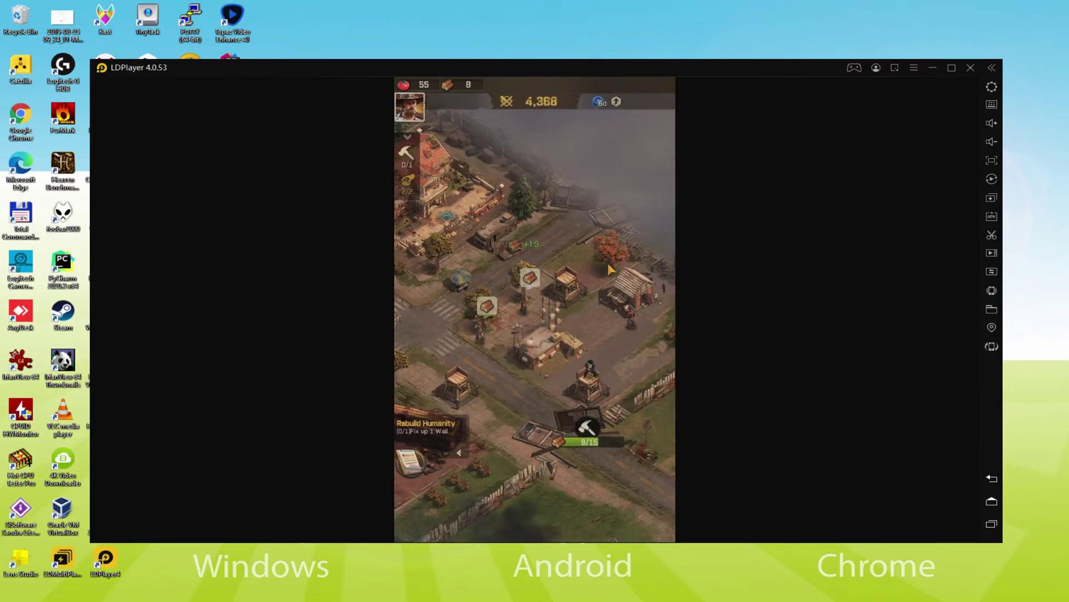
left_click(594, 325)
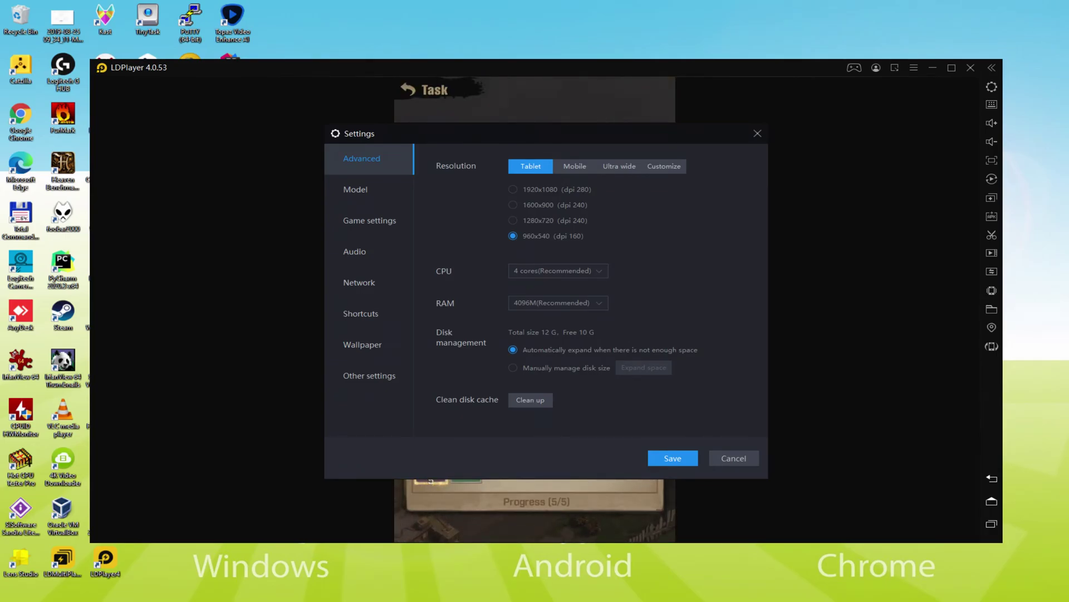
Step: Close the emulator's advanced settings without saving
key("Escape")
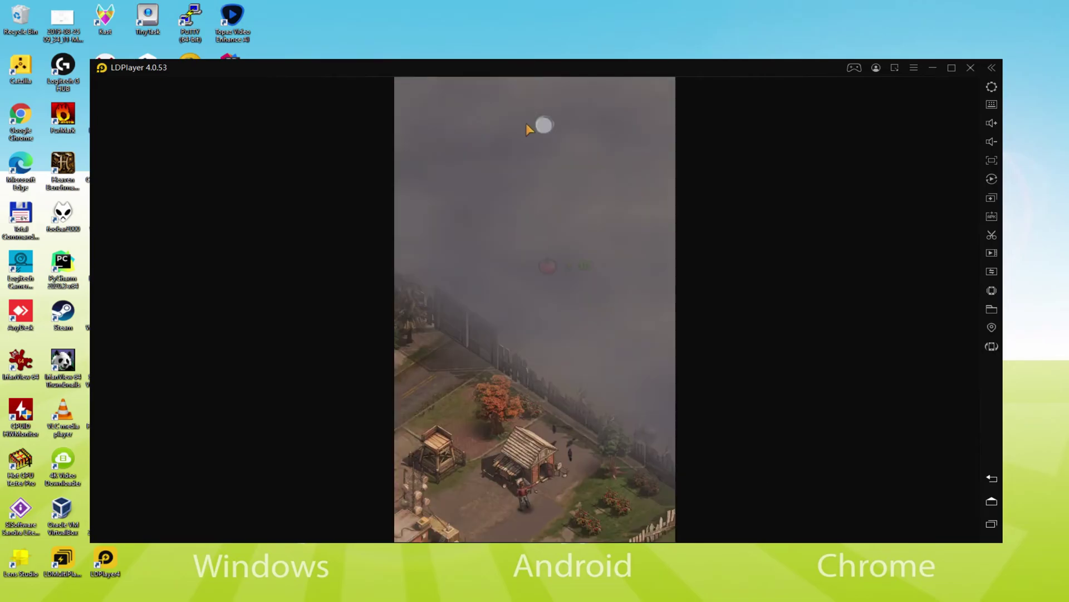
Step: Look around the town, claim the Chapter 1 reward and advance through the character dialogue
left_click_drag(517, 355, 567, 242)
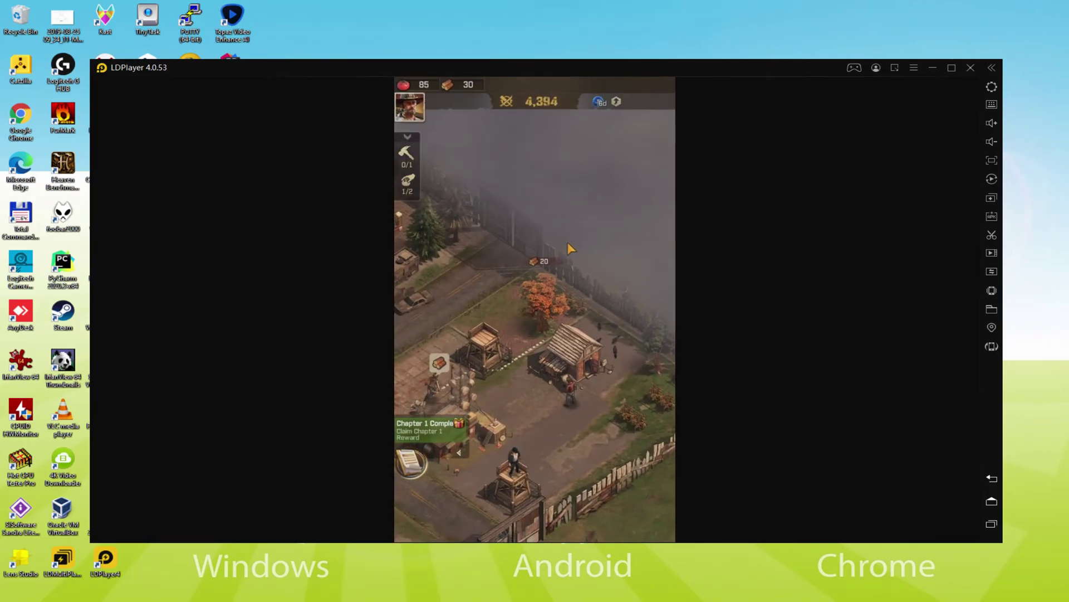
left_click_drag(521, 445, 520, 263)
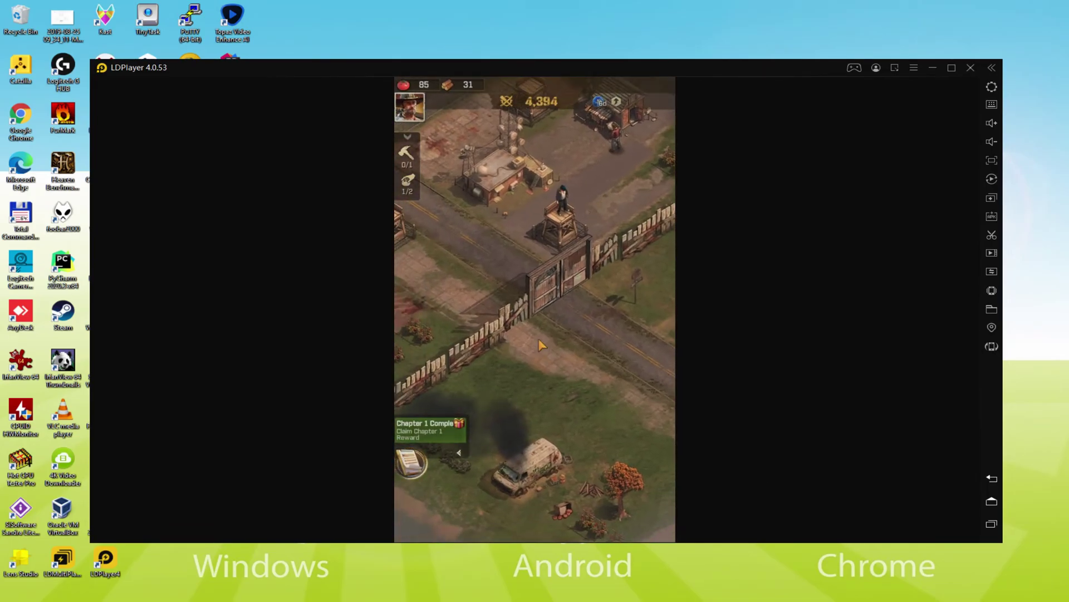
left_click_drag(538, 339, 633, 403)
mouse_move(517, 317)
left_mouse_down()
mouse_move(515, 344)
mouse_move(635, 392)
left_mouse_up()
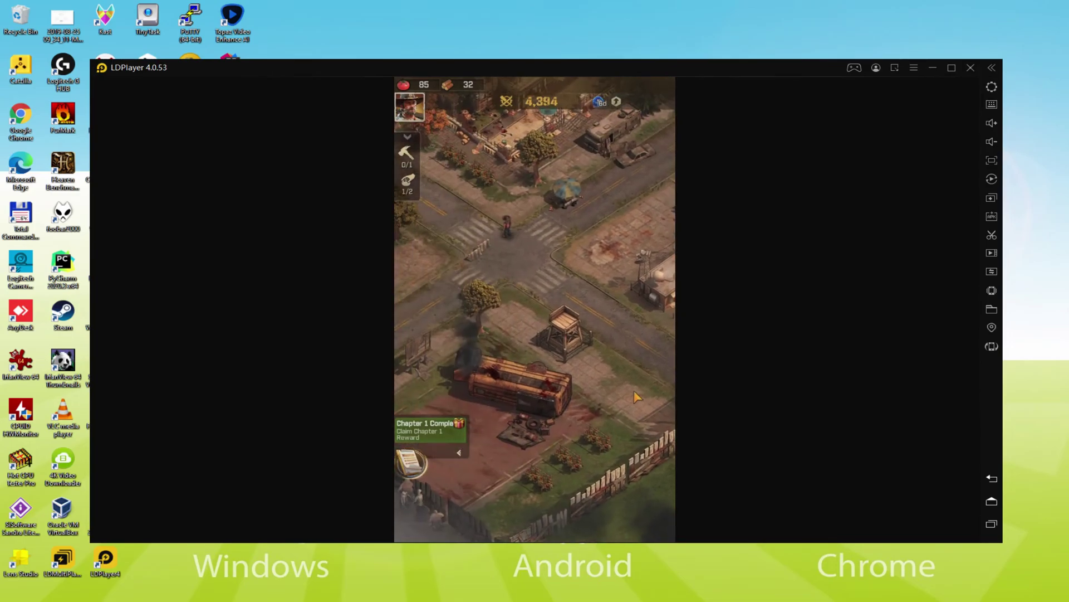
left_click_drag(508, 343, 627, 386)
left_click(447, 433)
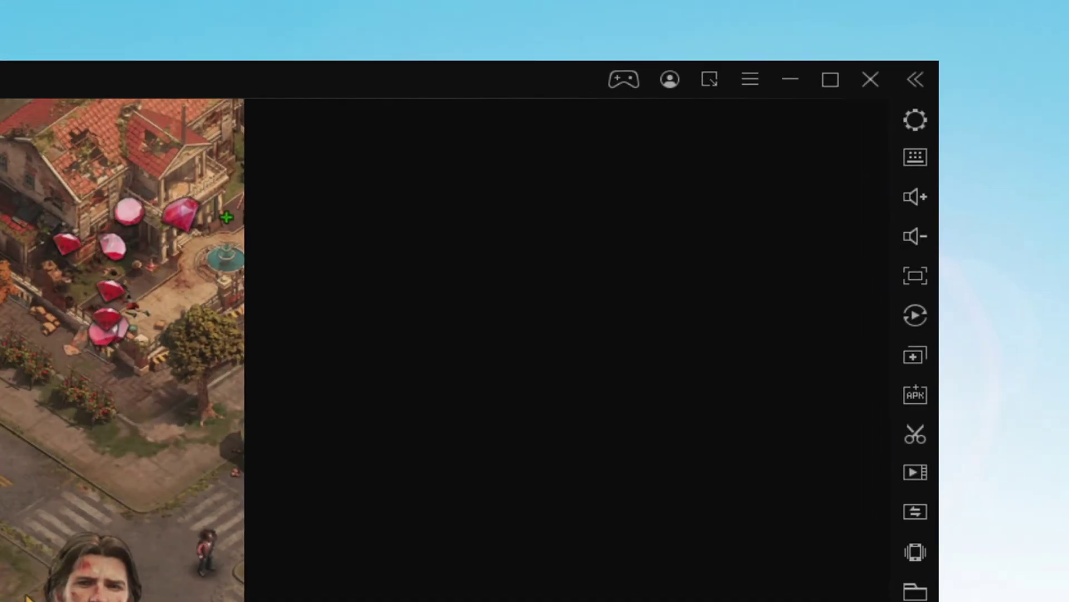
left_click(862, 143)
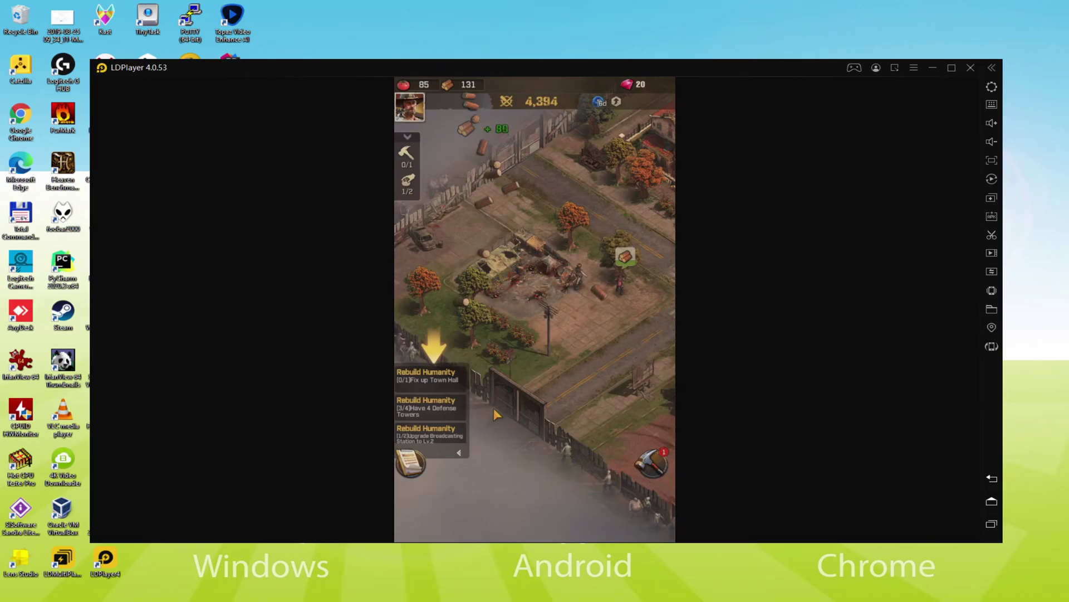
Step: Fix up the Town Hall from its Rebuild Humanity quest, claim the quest reward and advance through Vayne's dialogue
left_click(428, 376)
left_click(568, 335)
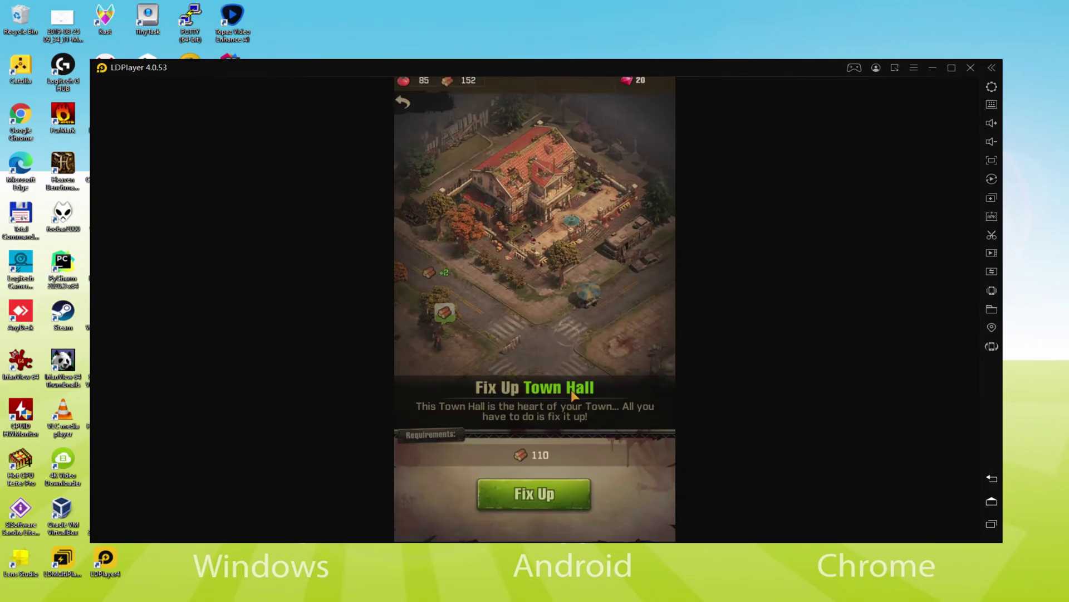
left_click(548, 484)
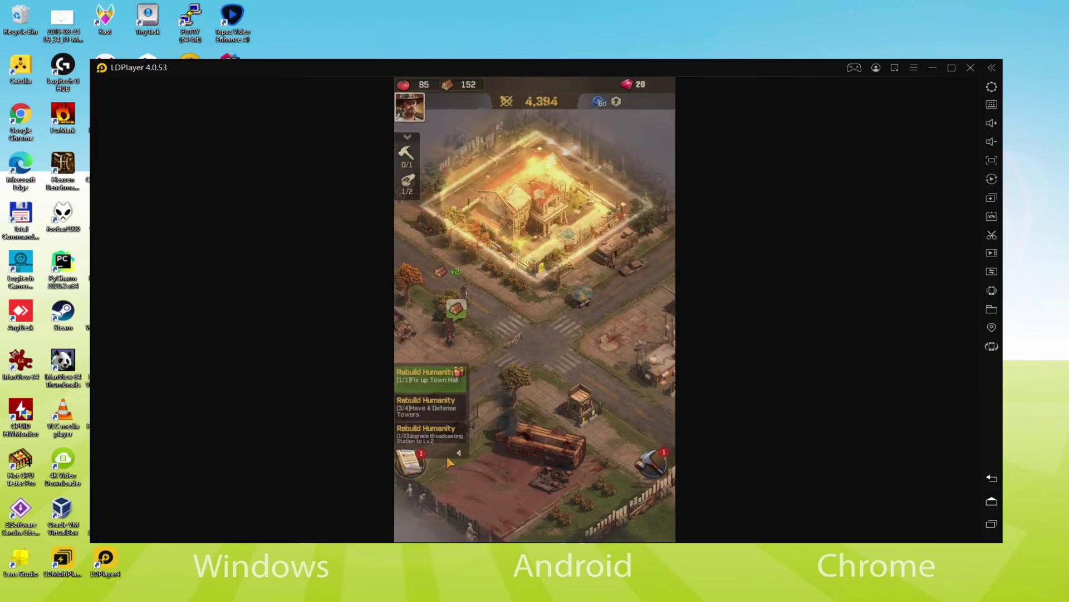
left_click(448, 383)
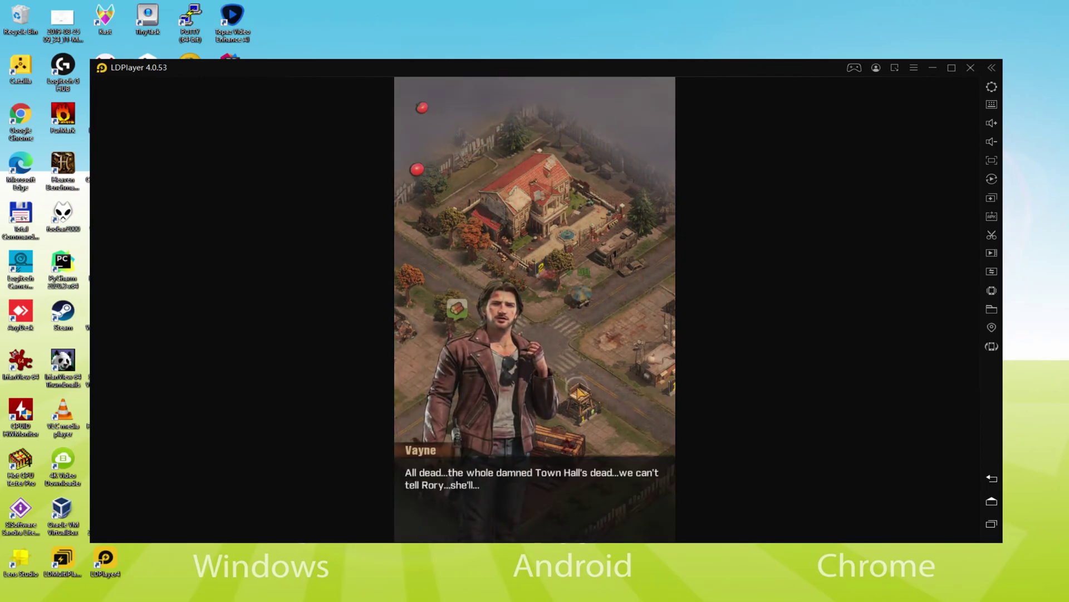
left_click(635, 496)
Step: Build a Defense Tower on the street beside the Town Hall and complete a building upgrade instantly for 3 gems
left_click(651, 463)
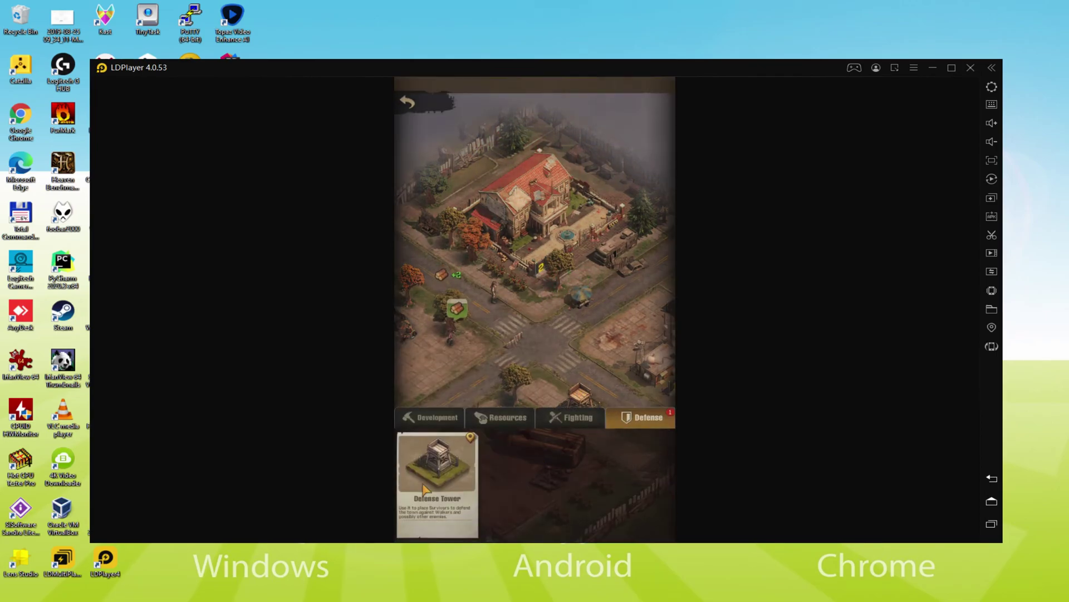
left_click(425, 489)
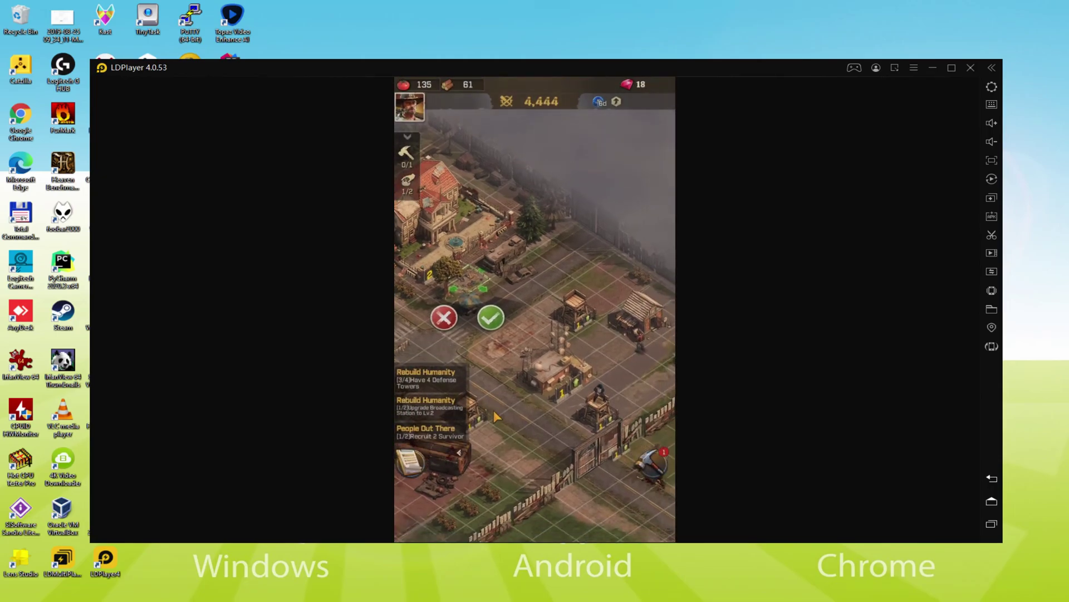
left_click(491, 318)
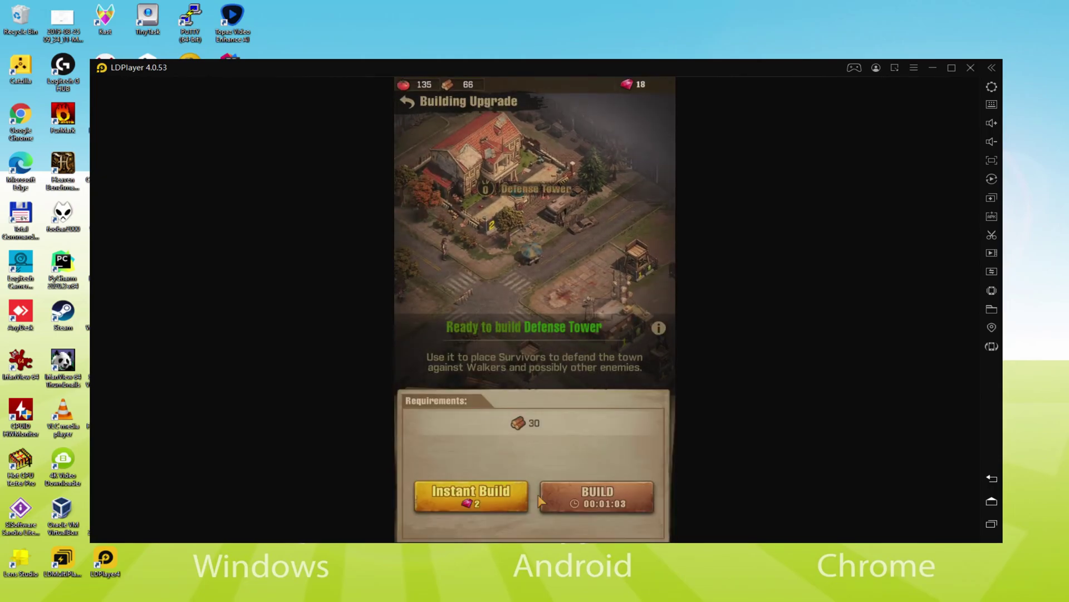
left_click(551, 502)
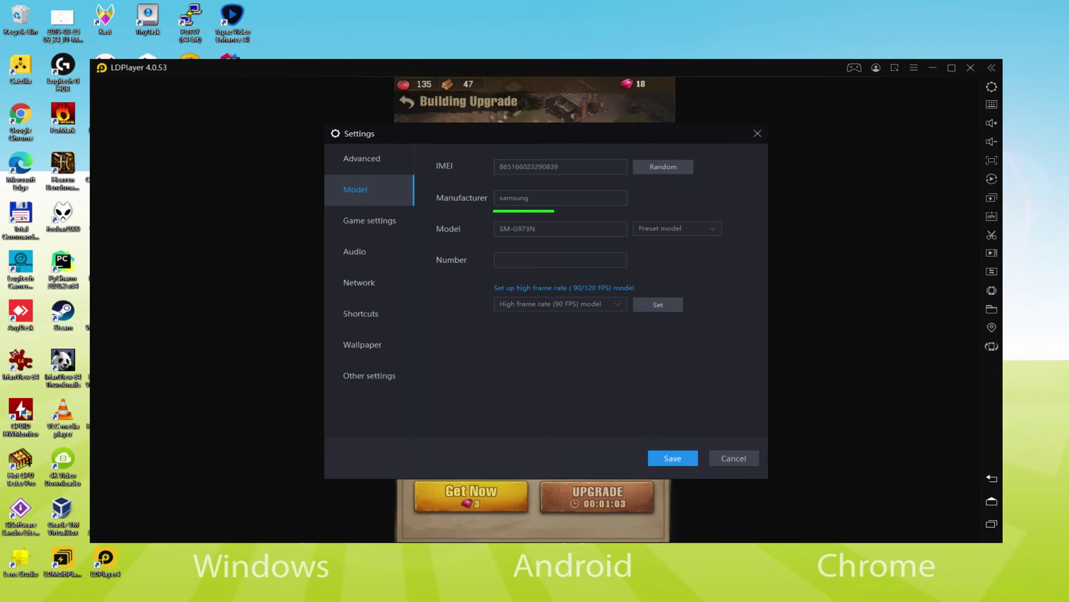
left_click(511, 506)
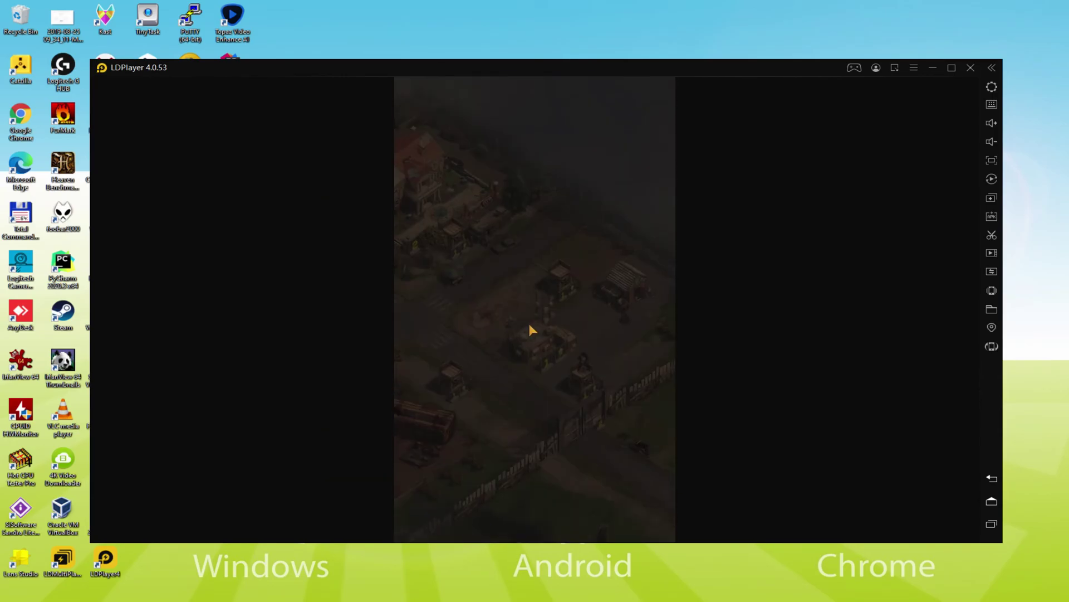
key("Escape")
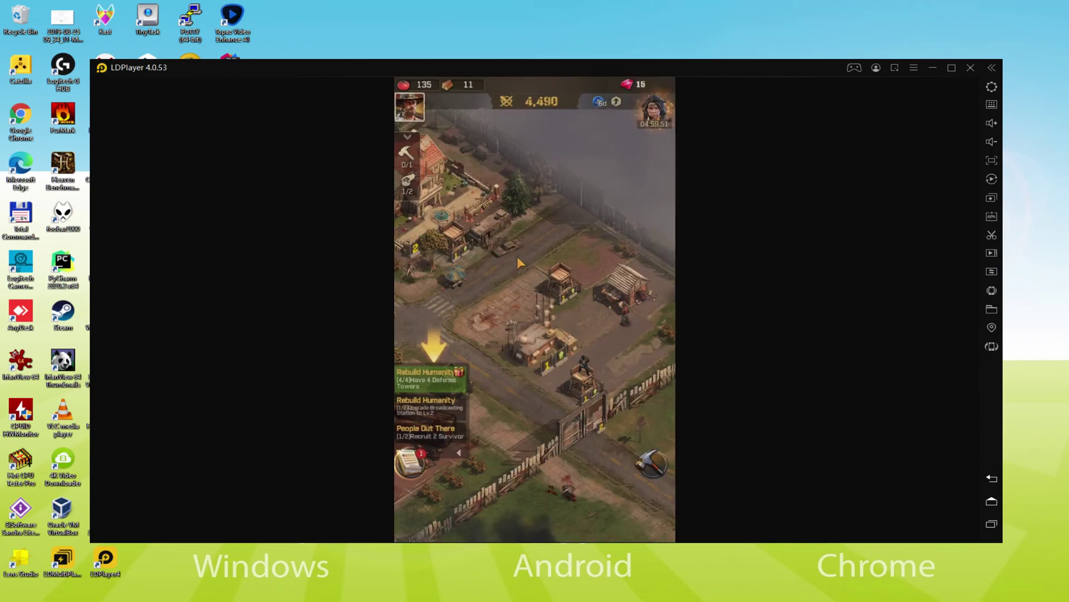
Step: Survey the town around the crossroads and advance through the Walker Alert dialogue with Glenn into the defense battle
left_click_drag(517, 256, 576, 239)
left_click_drag(486, 289, 564, 276)
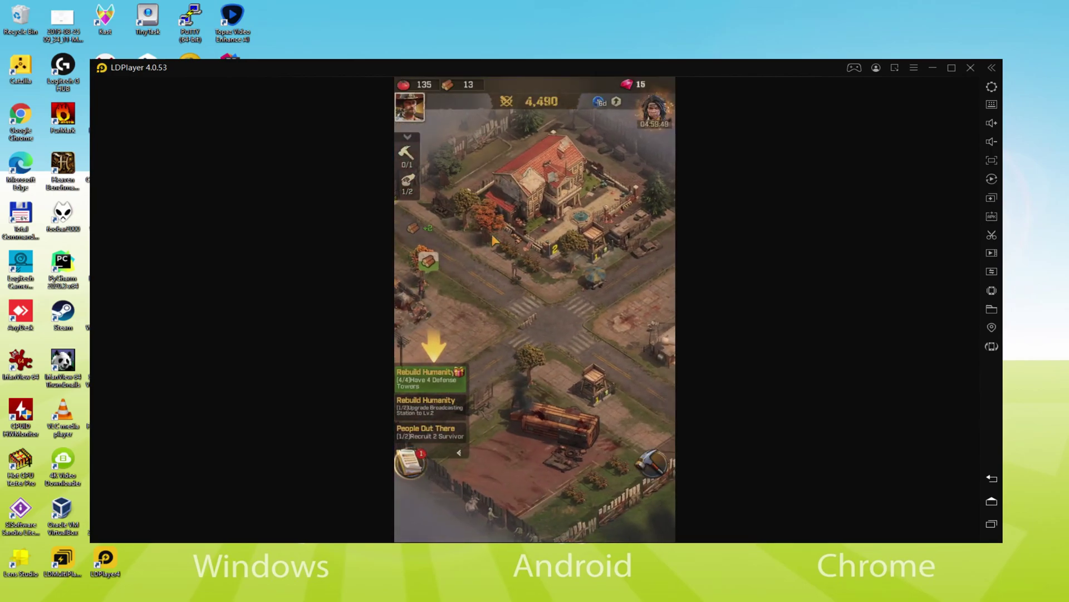
left_click_drag(577, 324, 620, 289)
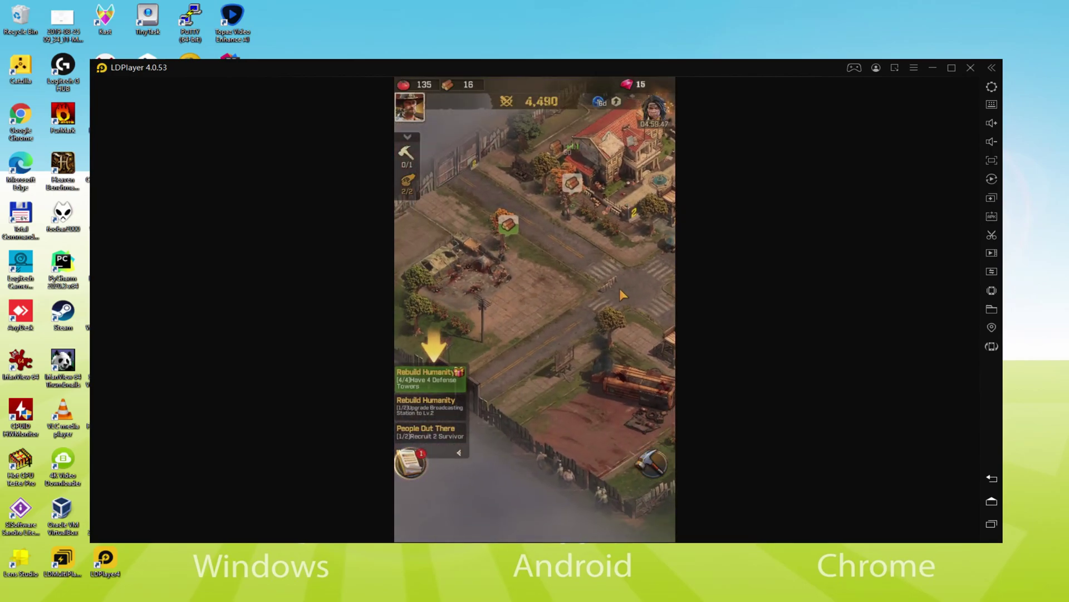
left_click(580, 296)
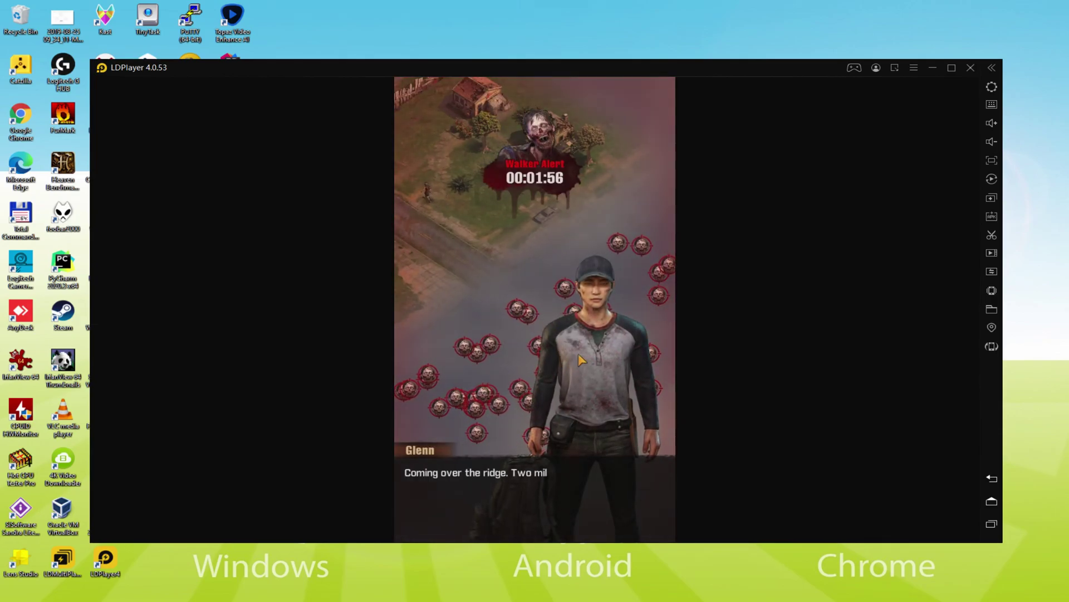
left_click(532, 358)
left_click(531, 360)
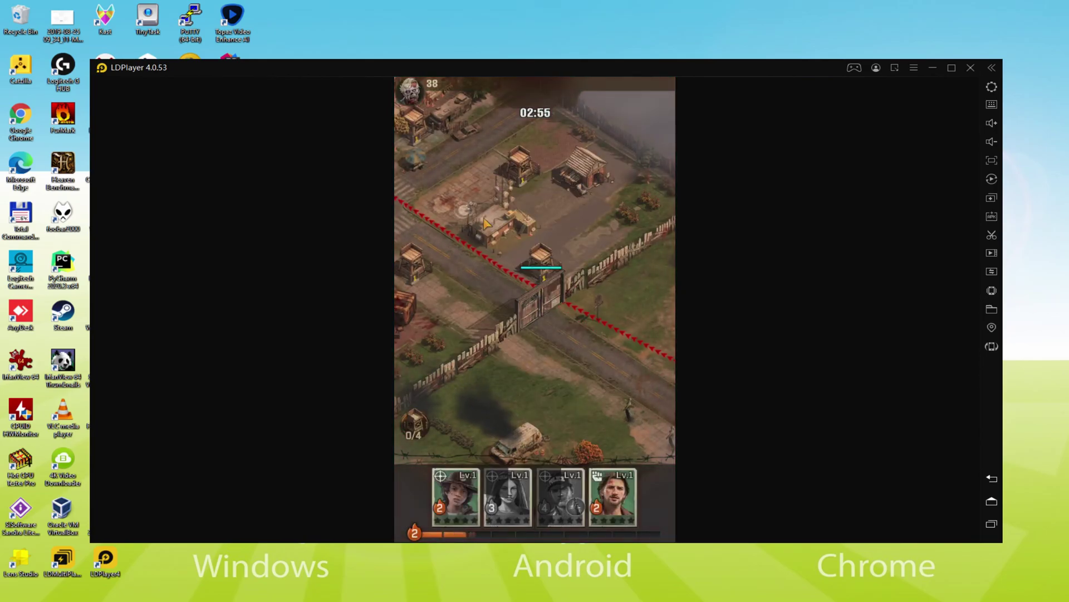
Step: Deploy Carl on the defense tower beside the wrecked bus and Vayne on the tower behind the workshop building
left_click(465, 502)
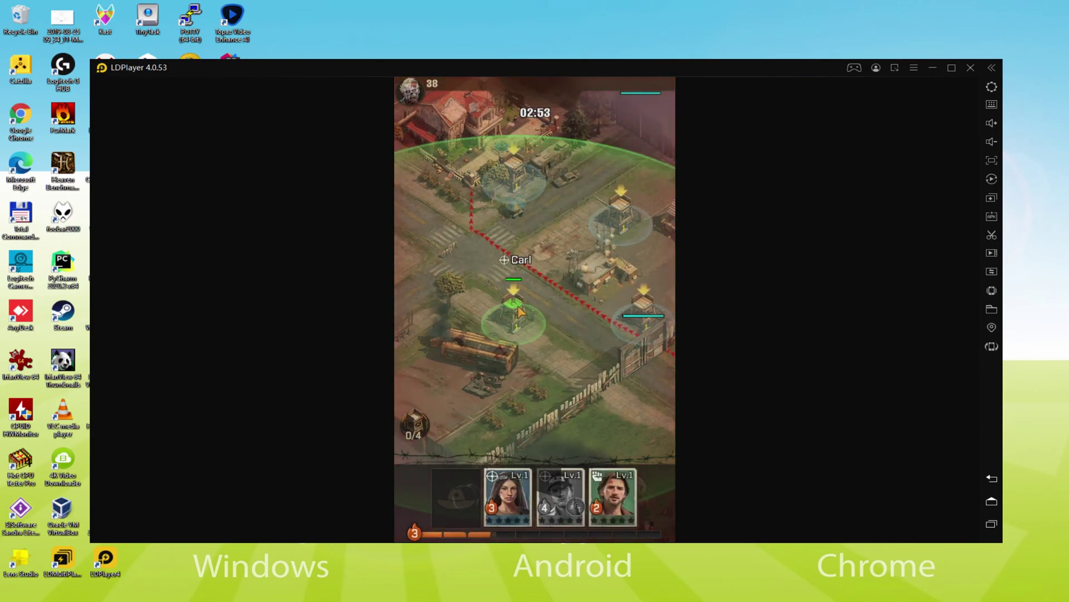
left_click(514, 304)
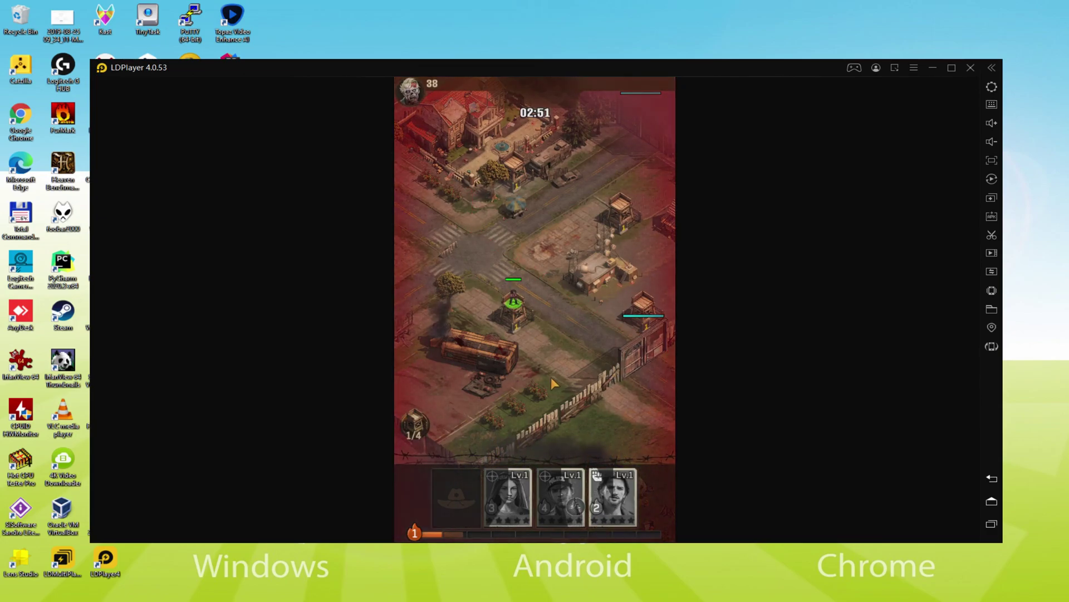
left_click(613, 498)
left_click(623, 215)
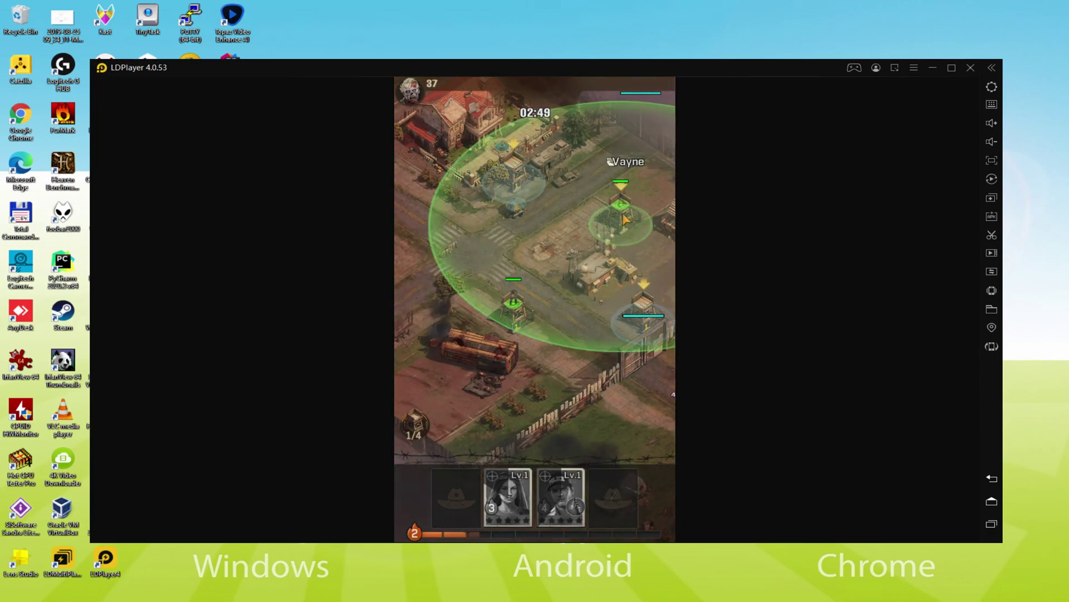